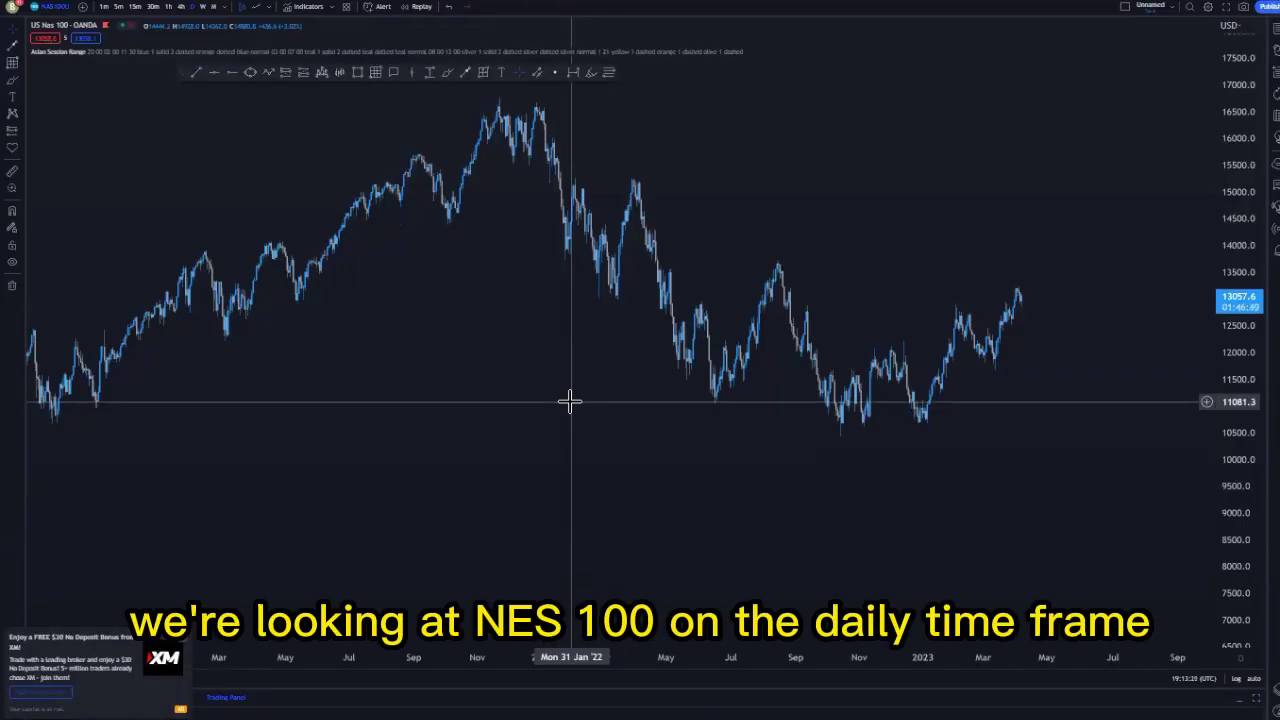
Step: Draw a horizontal break-of-structure arrow from the October 2021 low at about 14,380 and apply the BOS BOTTON drawing template
left_click_drag(519, 432, 645, 442)
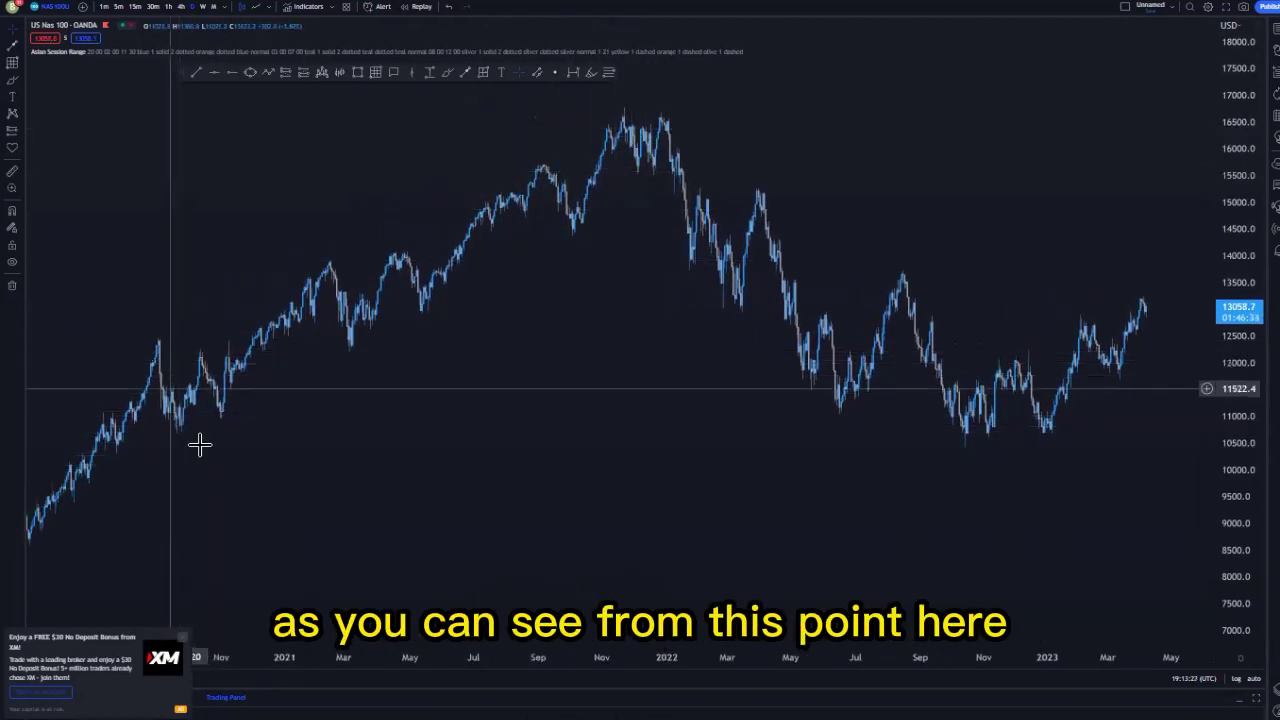
scroll(300, 443, "left", 3)
scroll(156, 568, "left", 3)
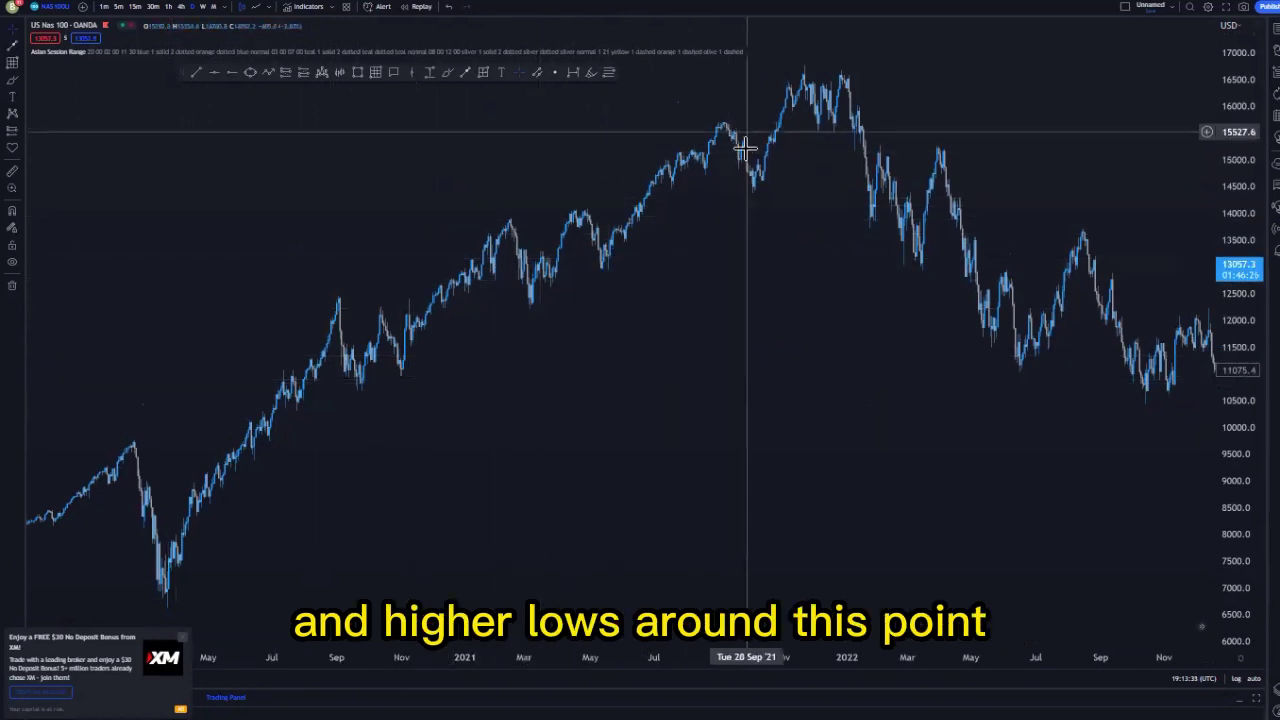
scroll(580, 330, "right", 3)
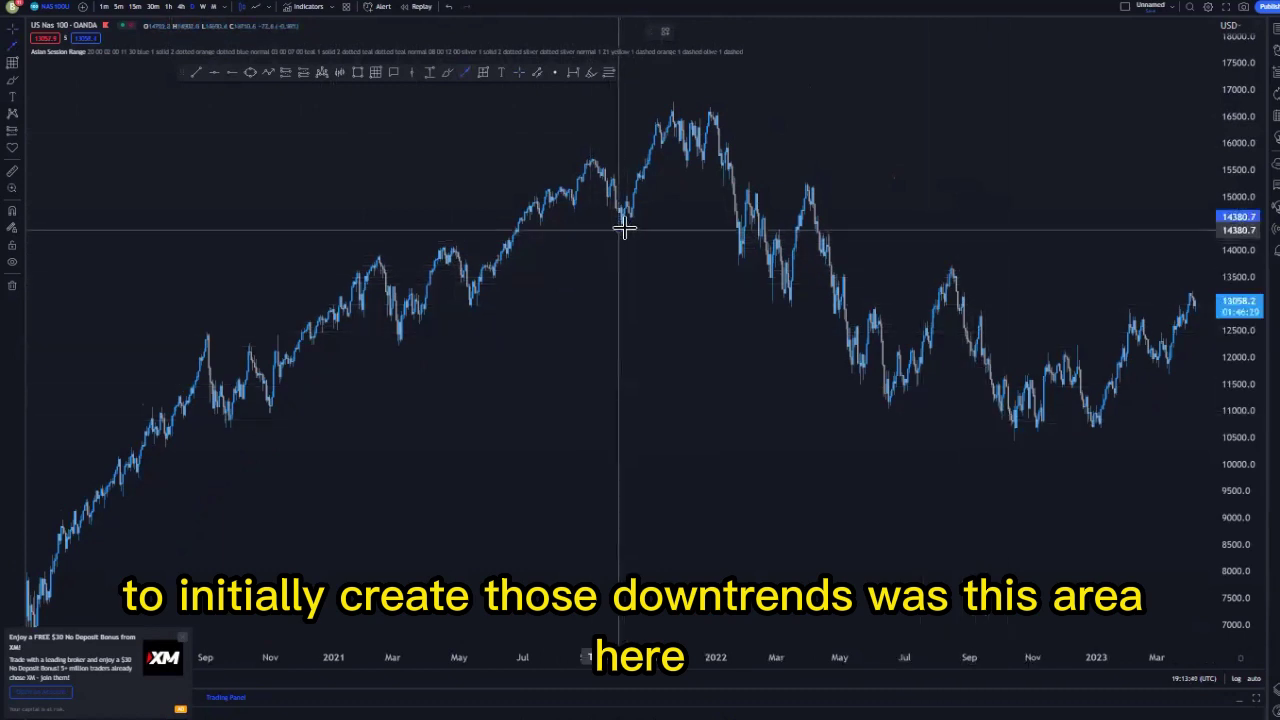
left_click(704, 229)
left_click(665, 31)
left_click(686, 103)
Step: Mark a supply zone from 2 Feb to 26 Apr 2022, between about 15,330 and 14,980
left_click_drag(660, 297, 534, 297)
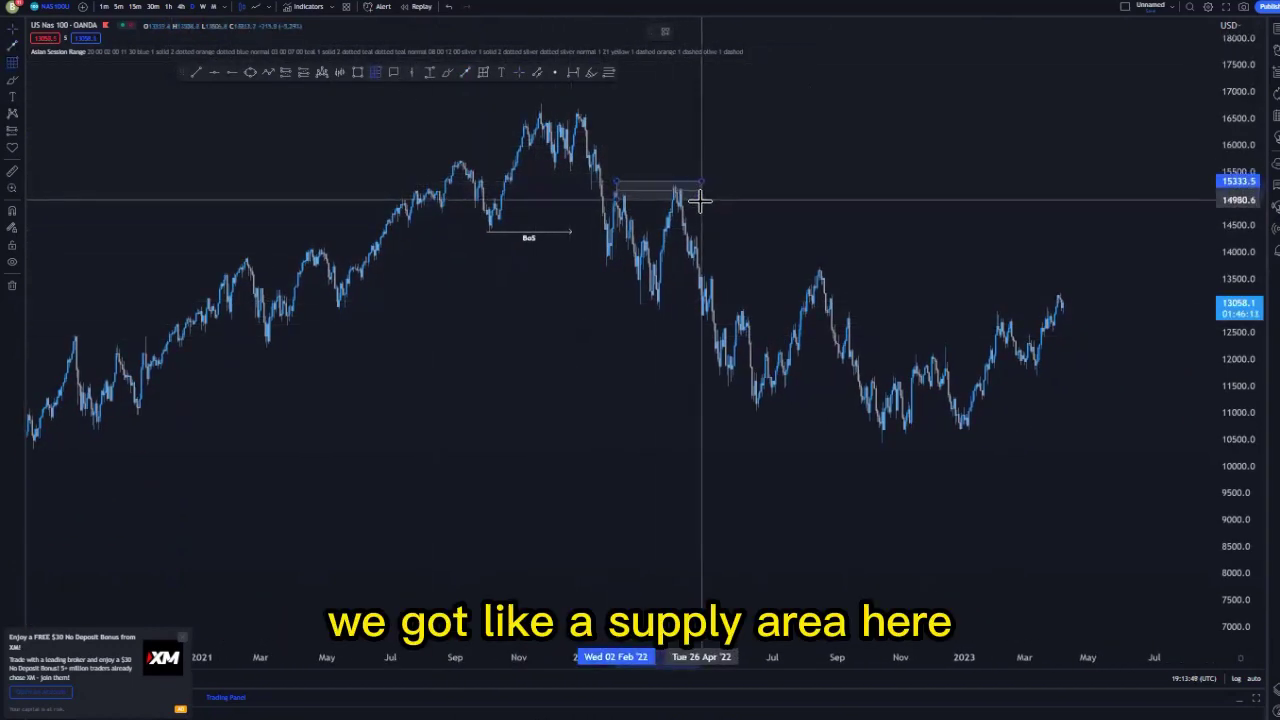
left_click(784, 228)
left_click_drag(766, 229, 710, 226)
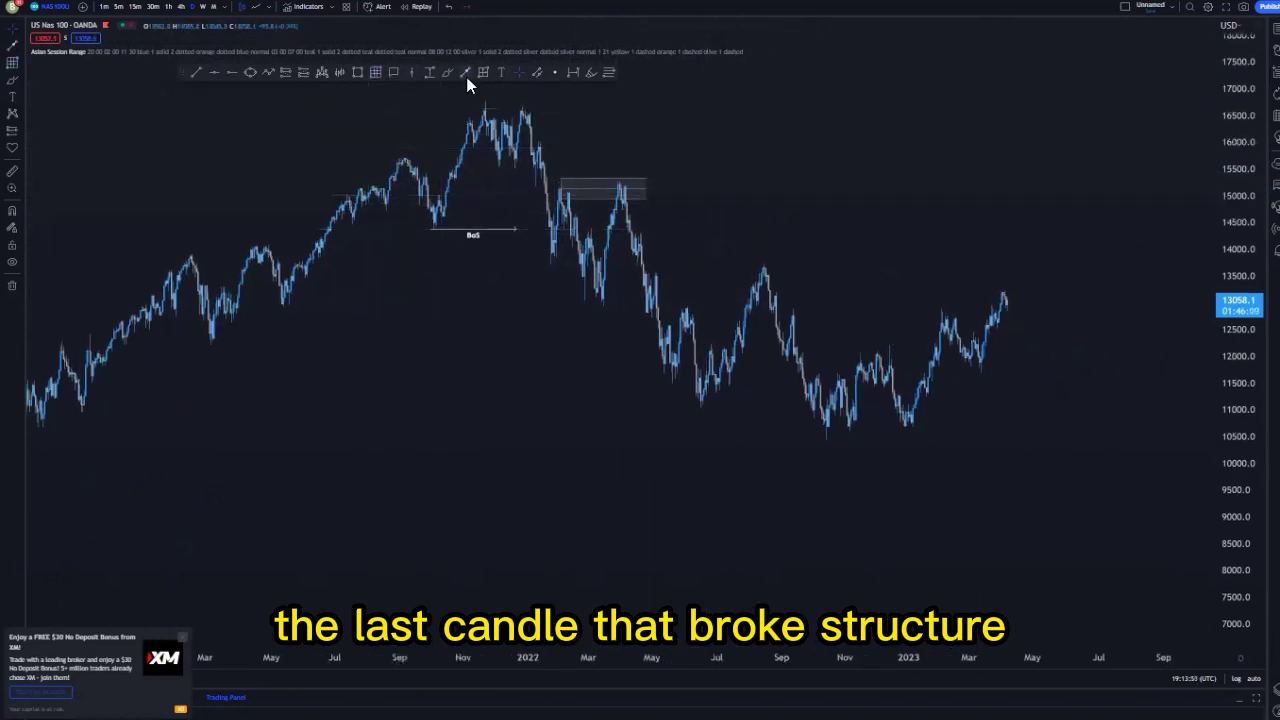
Step: Draw an arrow from the March 2022 low at 12951.6 and mark a supply zone from late April to August 2022, about 13,830 to 13,600
left_click(465, 73)
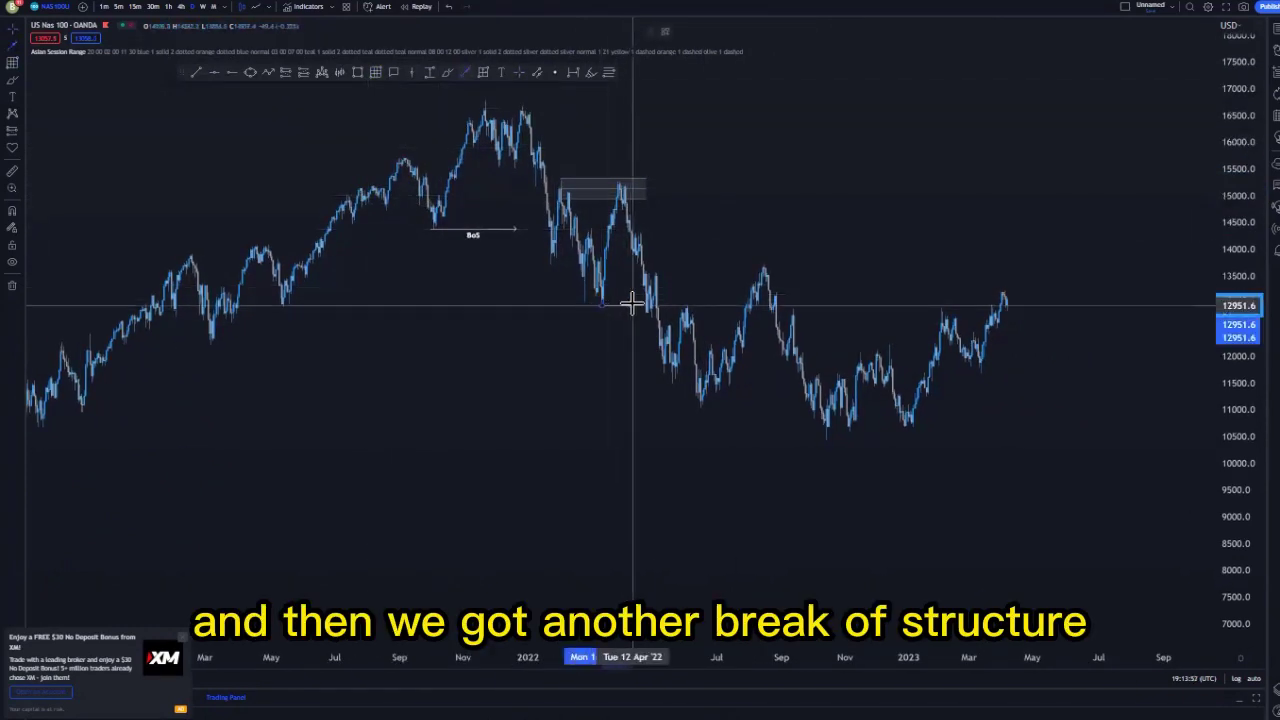
left_click(632, 302)
left_click(374, 72)
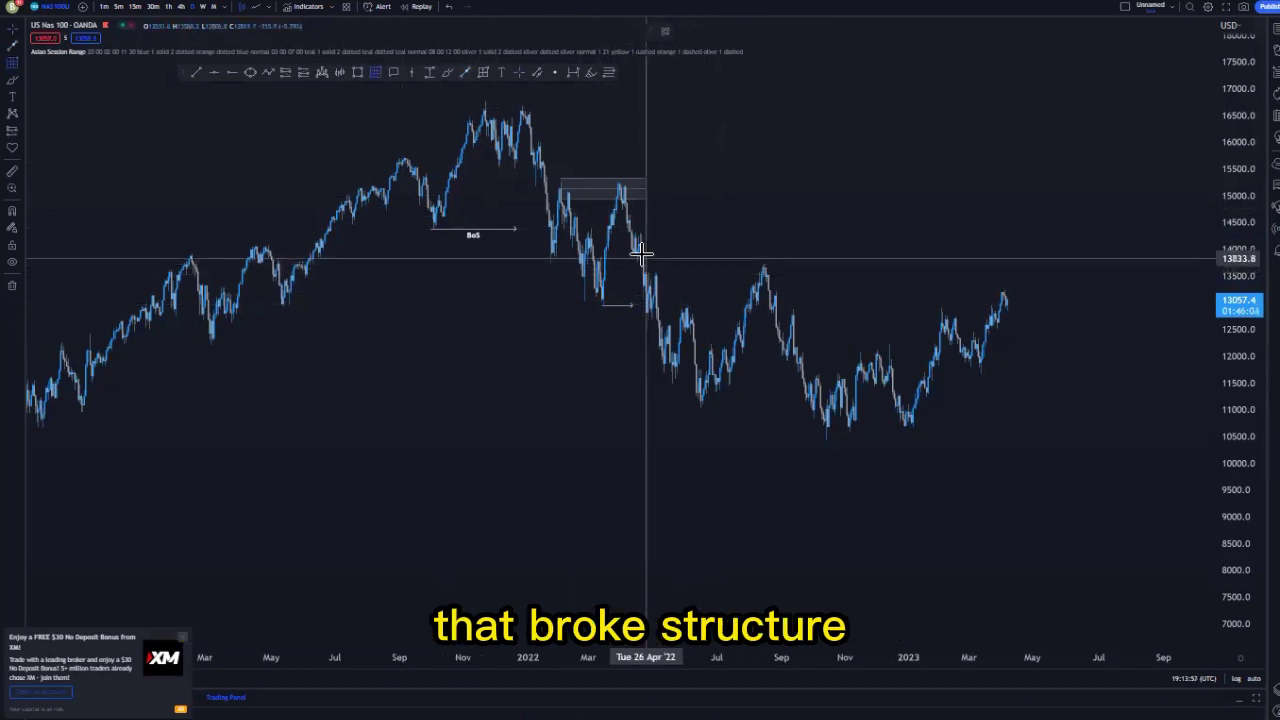
left_click_drag(642, 256, 772, 268)
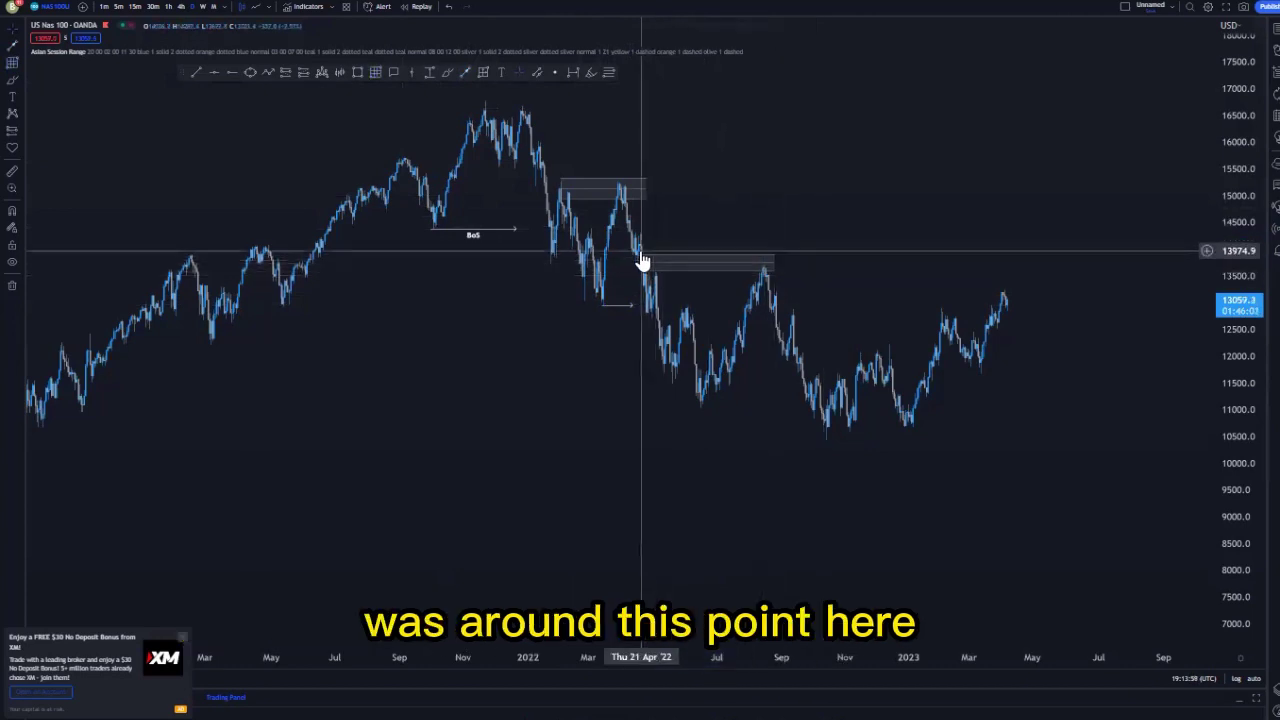
left_click_drag(642, 254, 644, 259)
left_click(814, 286)
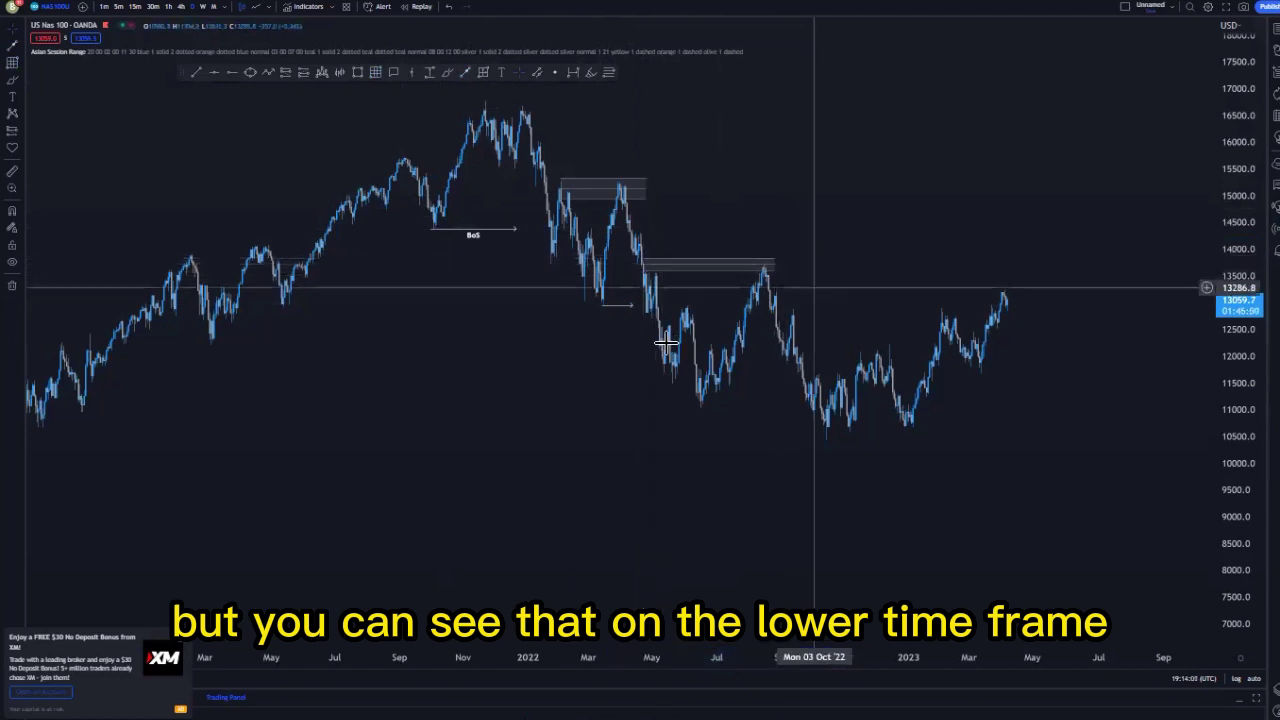
Step: Apply the BOS BOTTON template to the March 2022 arrow and to a new arrow drawn from the 17 Jun 2022 low at 11081.3
left_click(615, 312)
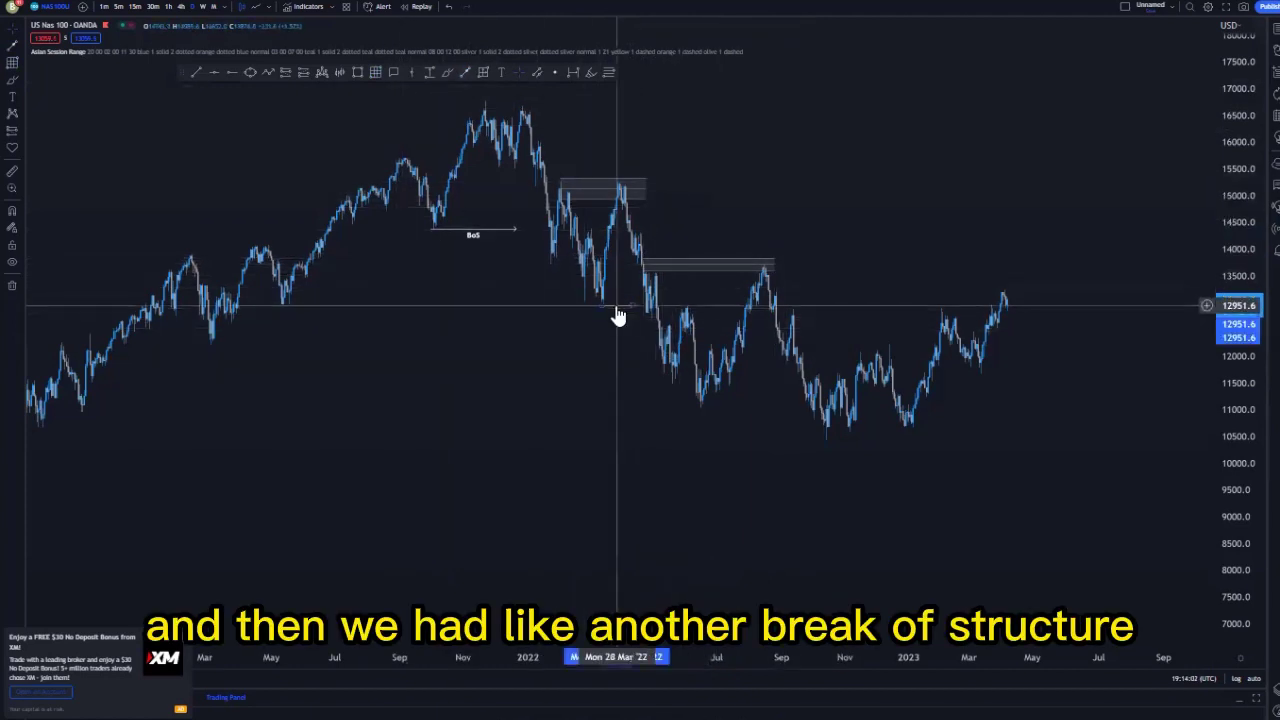
left_click(677, 92)
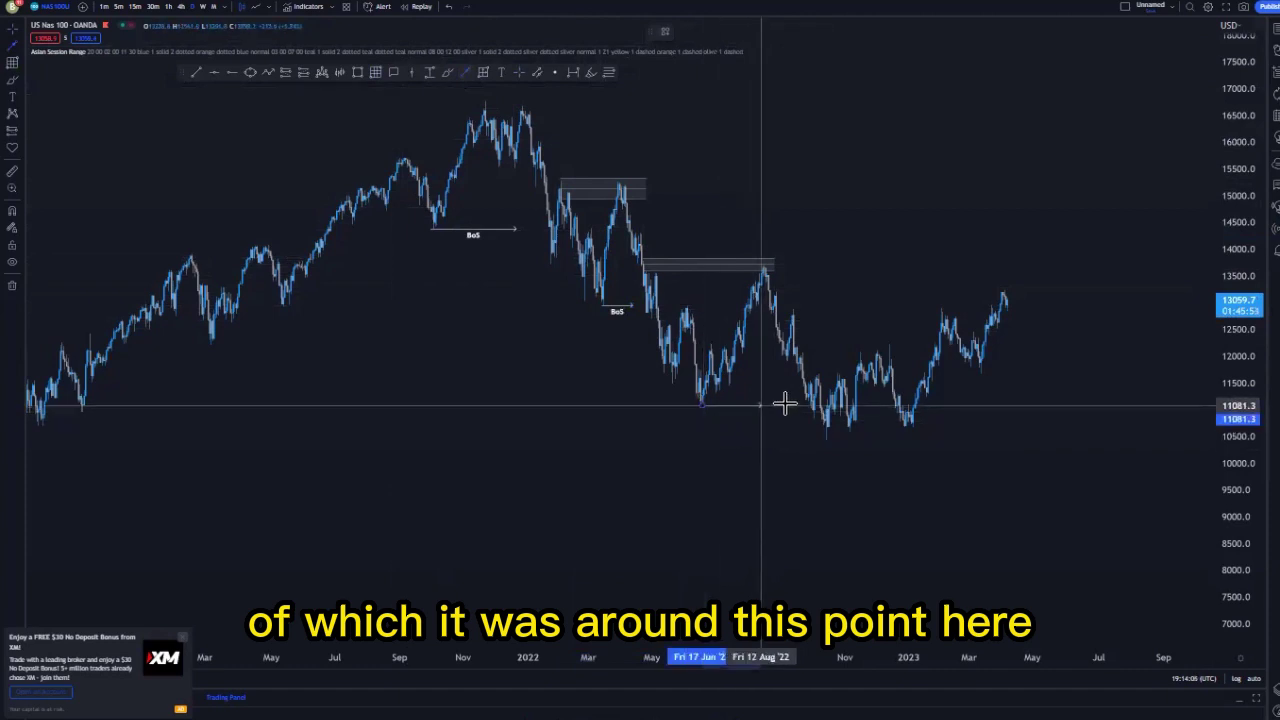
left_click(760, 437)
left_click(678, 103)
Step: Brush arcs over the April 2022, August 2022 and latest highs and under the June and October 2022 lows
left_click_drag(774, 186, 734, 486)
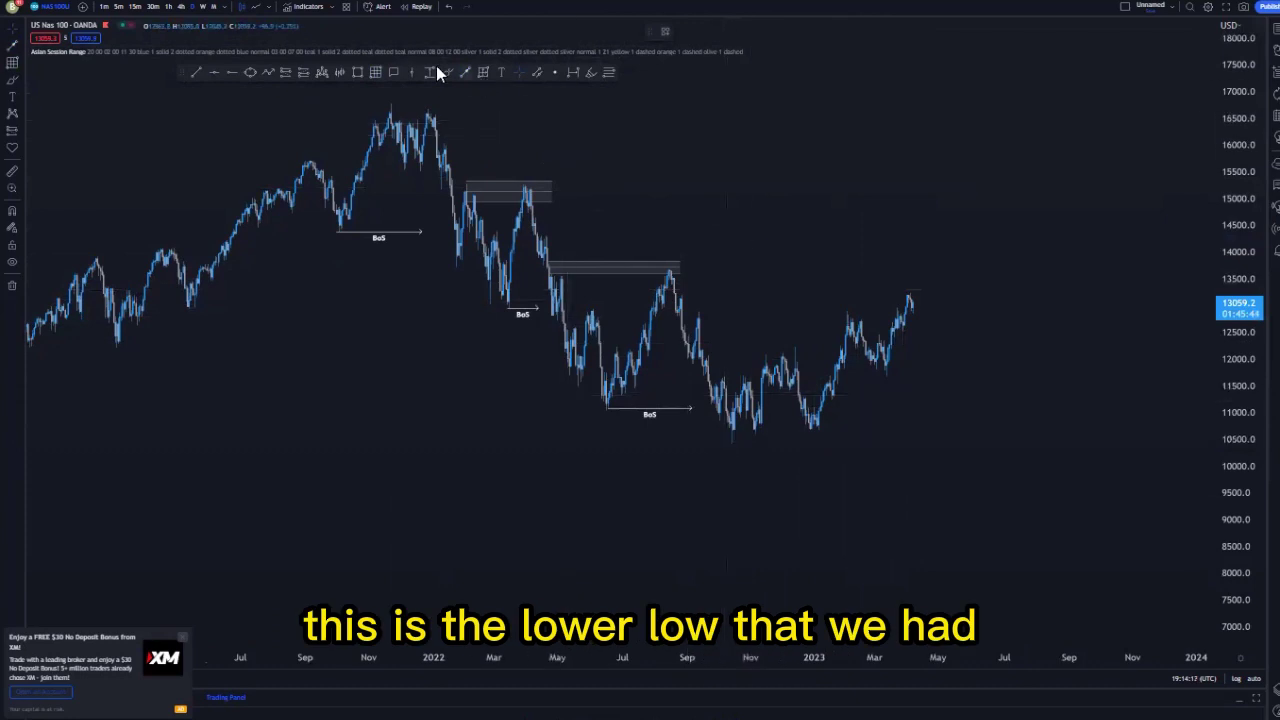
left_click_drag(518, 182, 553, 187)
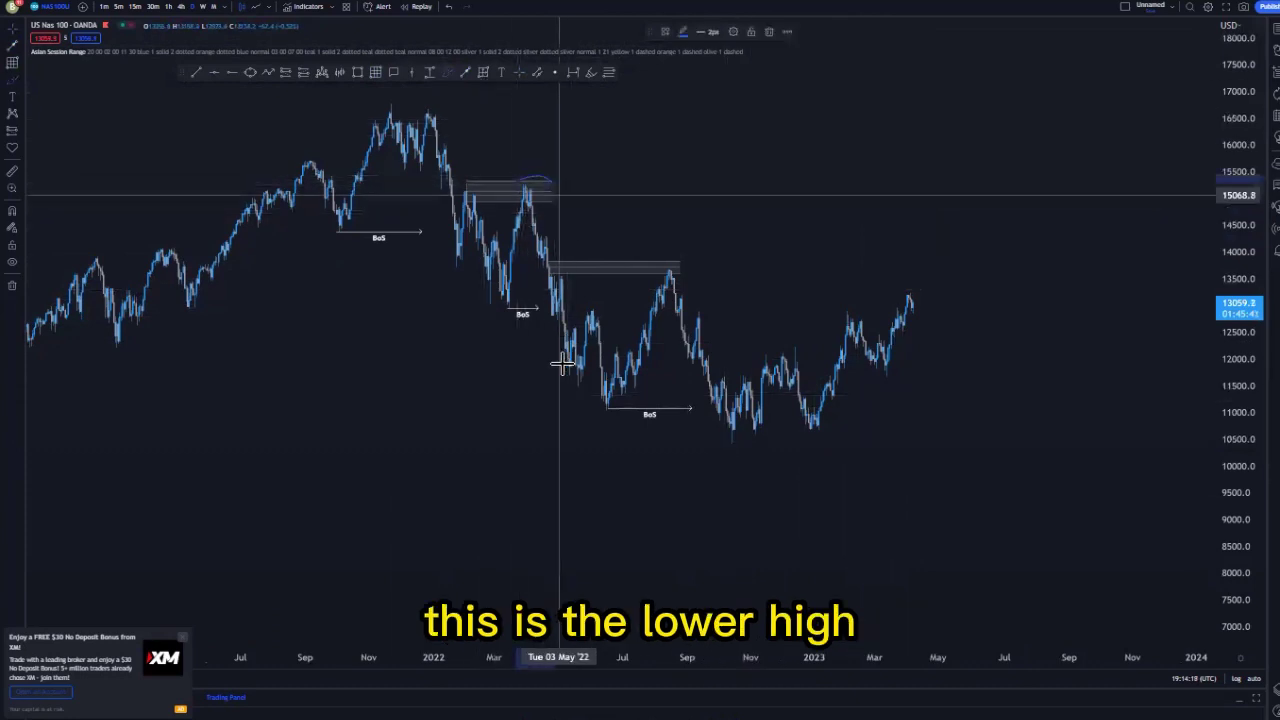
mouse_move(580, 380)
left_mouse_down()
mouse_move(660, 300)
mouse_move(700, 280)
left_mouse_up()
left_click_drag(715, 437, 763, 467)
left_click_drag(902, 288, 942, 322)
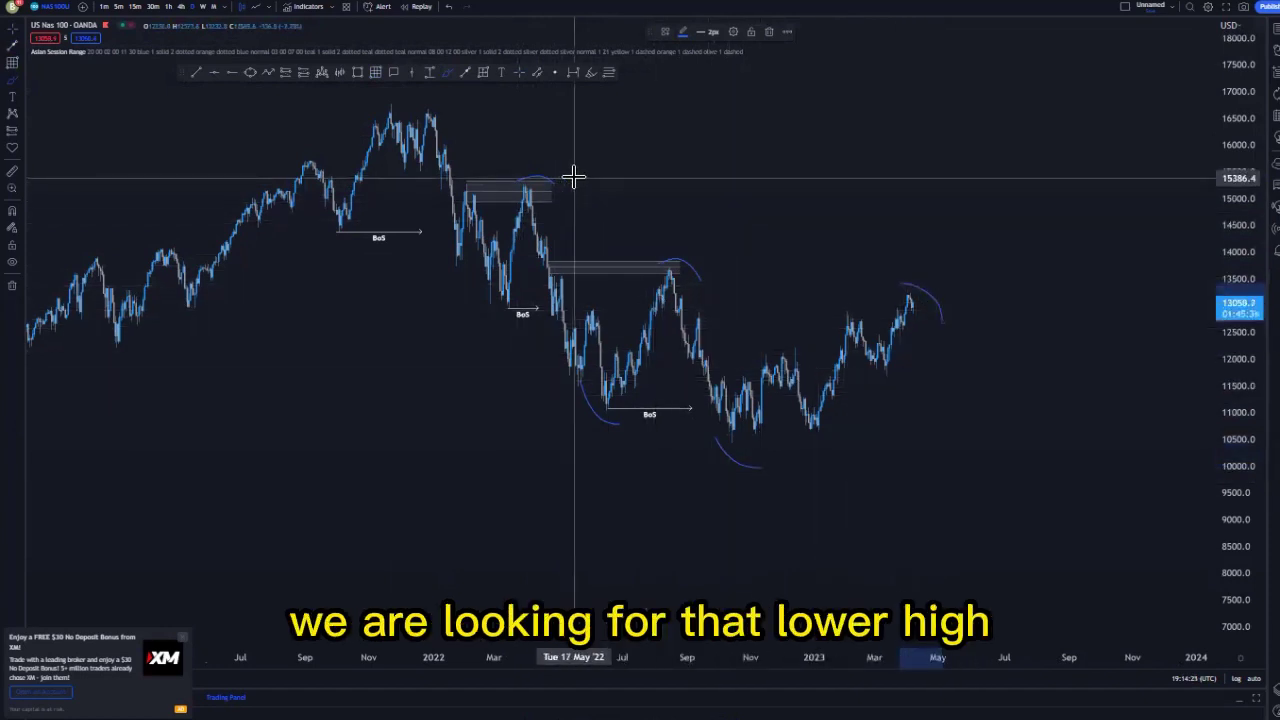
Step: Draw a projected downward arrow from about 13,128 in April 2023 to about 9,175 in late May 2023
left_click(465, 72)
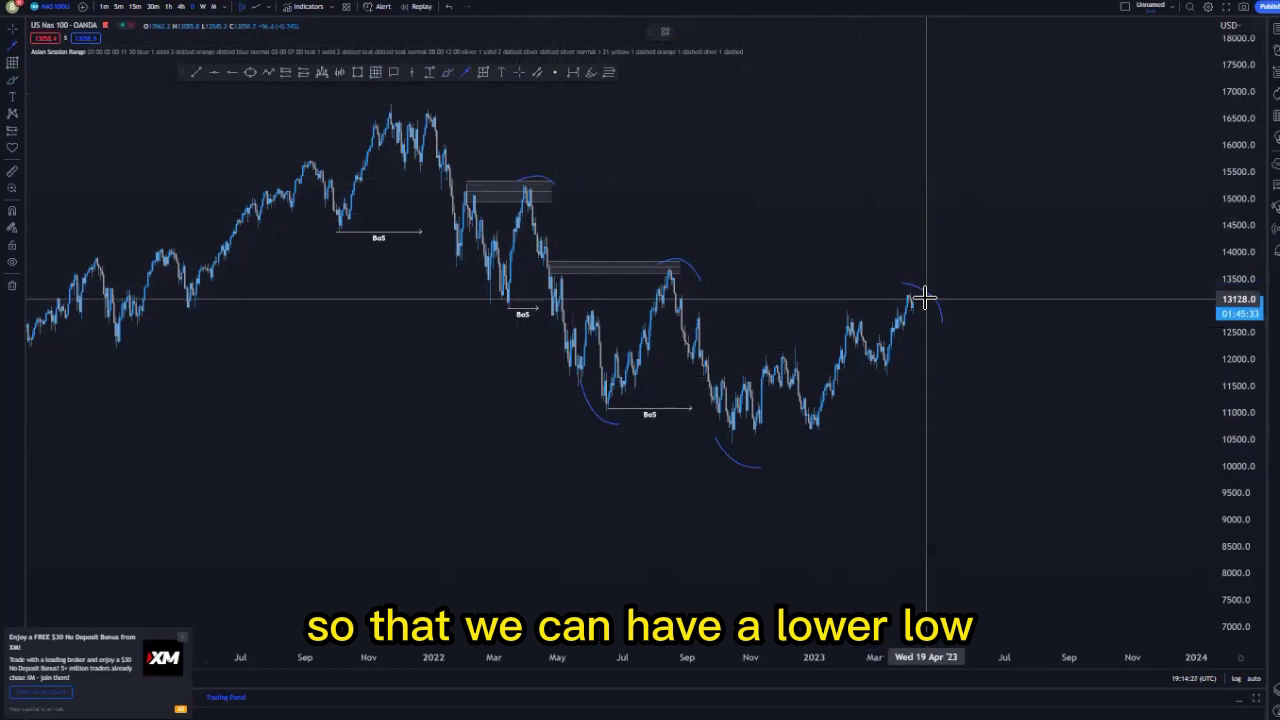
left_click(928, 298)
left_click(960, 510)
Step: Mark a long demand zone from mid-2020 to mid-2023, between about 9,800 and 9,450
scroll(507, 464, "down", 2)
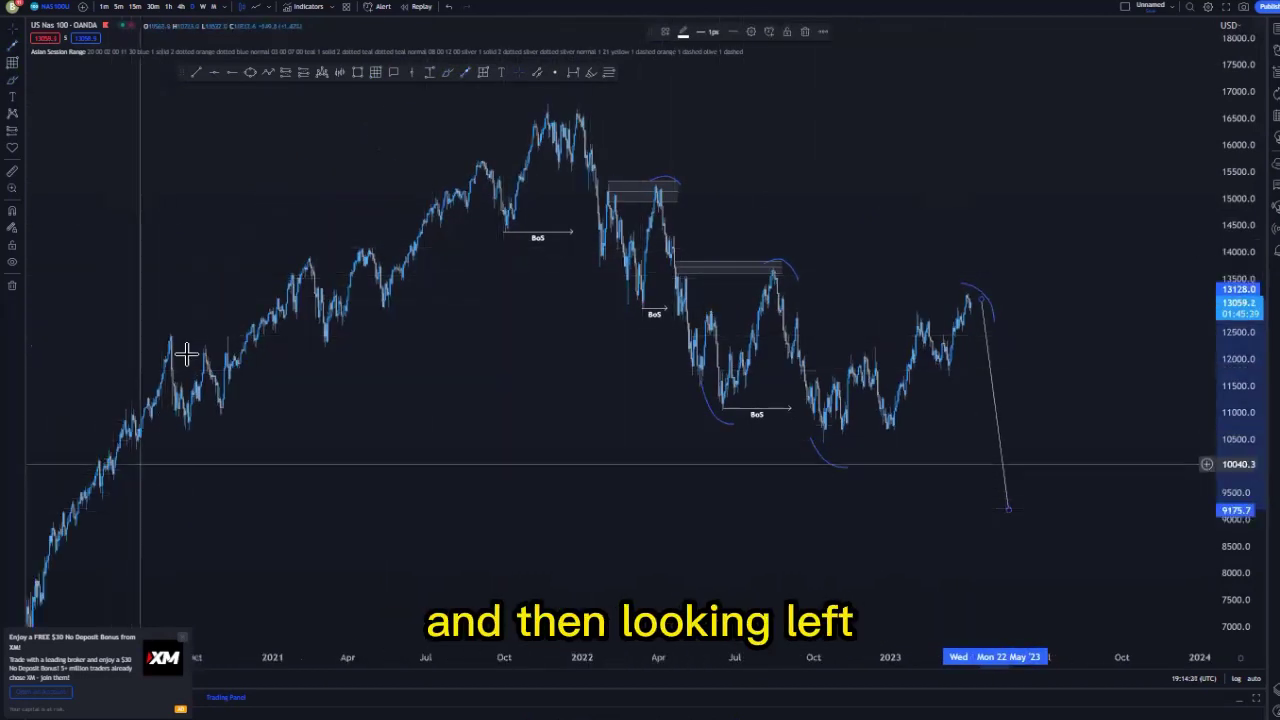
left_click(493, 314)
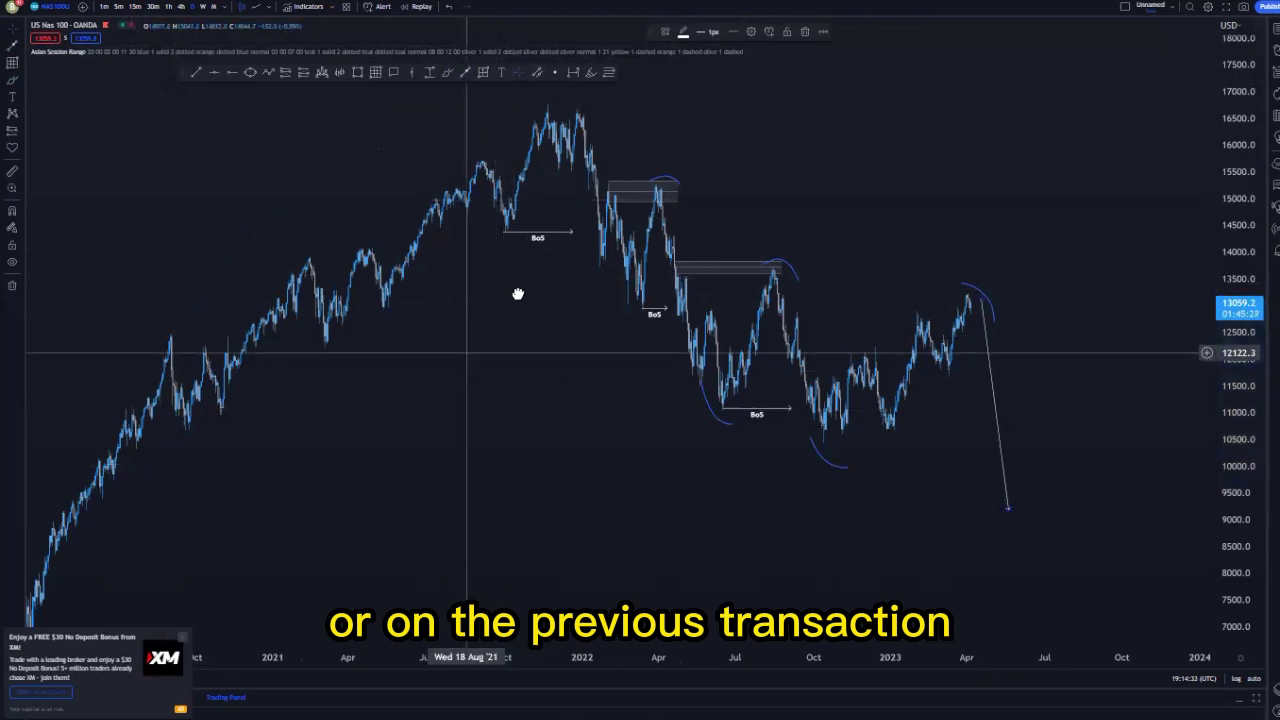
left_click_drag(493, 314, 543, 386)
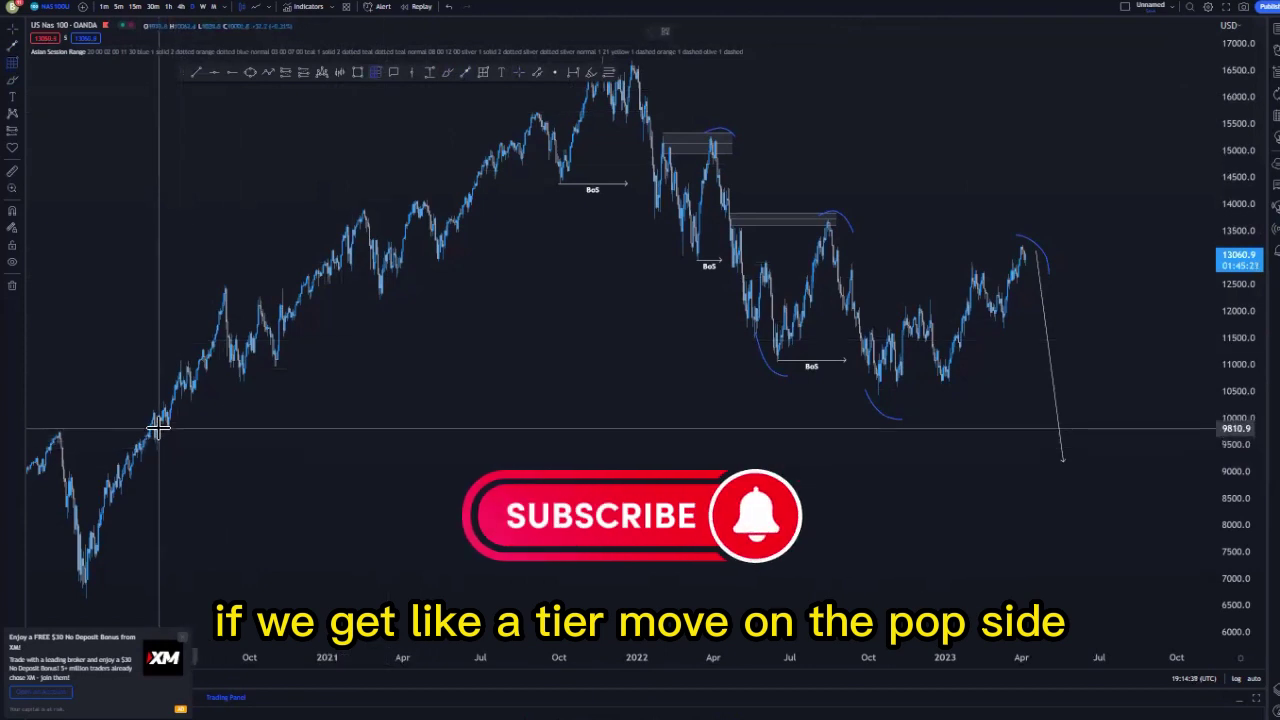
left_click_drag(465, 450, 1095, 447)
left_click(352, 473)
left_click_drag(155, 428, 159, 448)
left_click(302, 399)
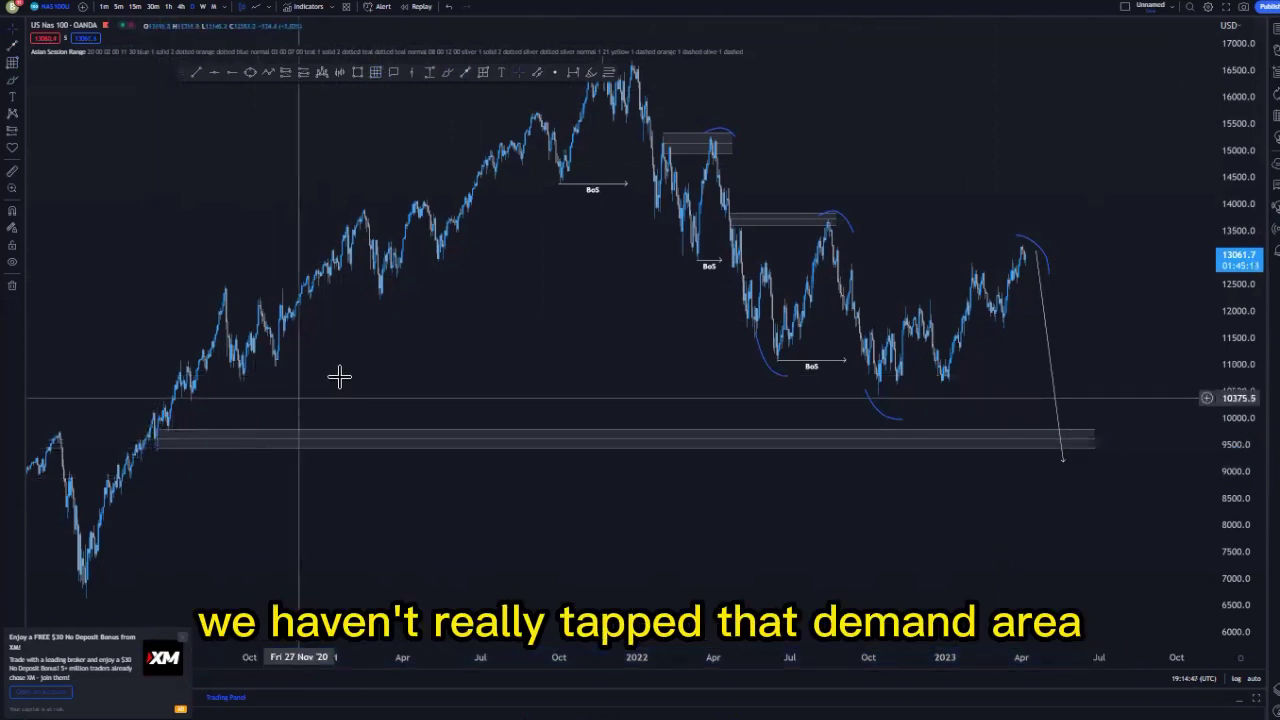
Step: Undo the demand zone, the projected downward arrow and the brushed arcs
left_click_drag(437, 402, 265, 446)
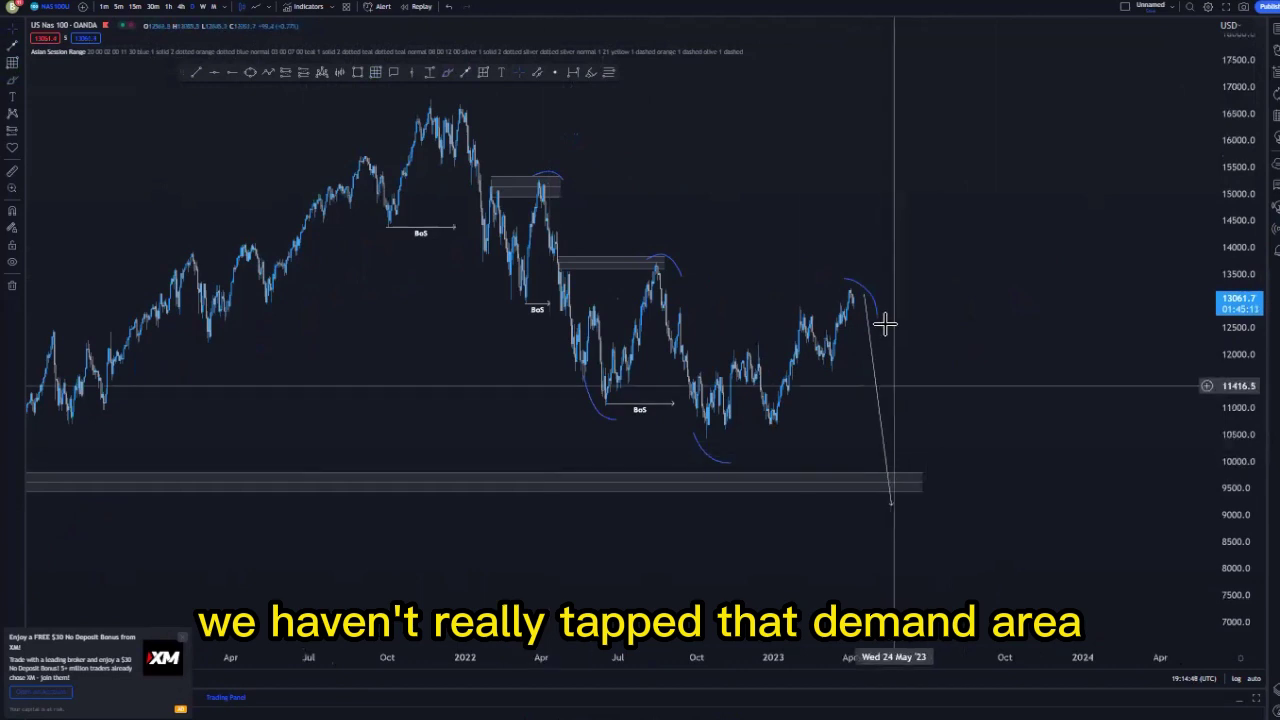
scroll(943, 389, "right", 4)
left_click_drag(1230, 480, 1235, 359)
scroll(1000, 363, "up", 2)
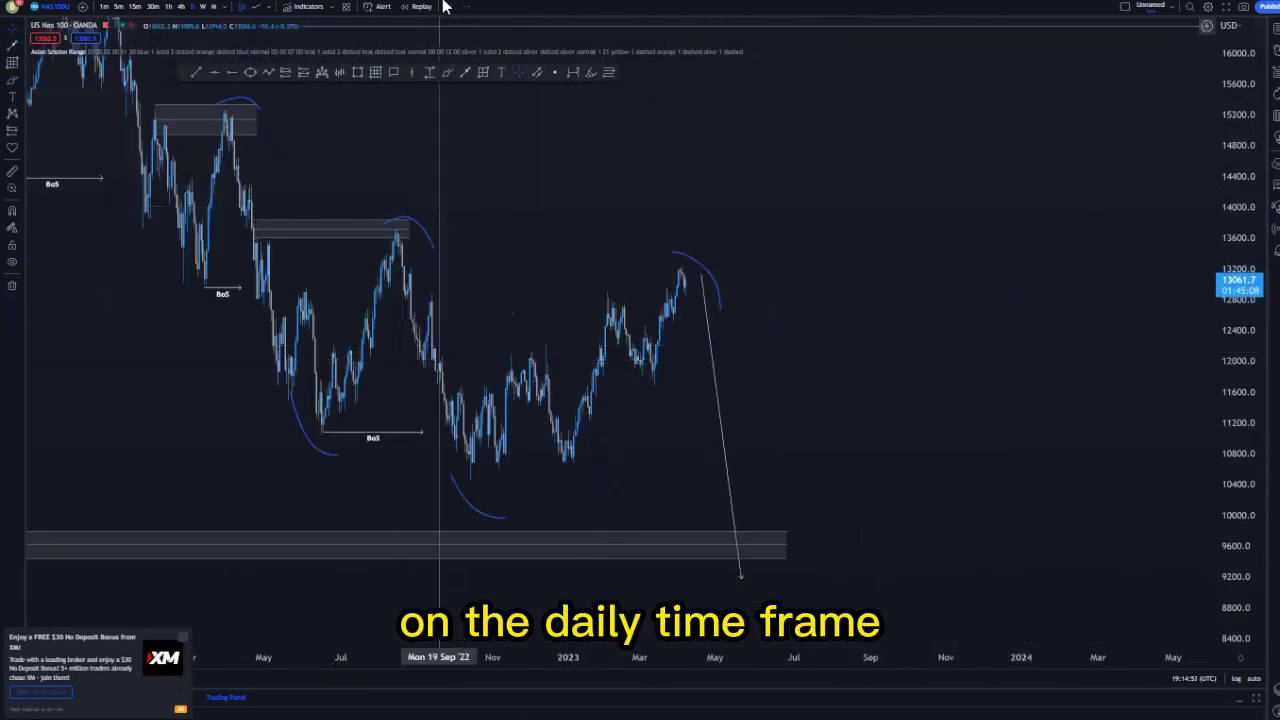
left_click(446, 5)
left_click(446, 5)
left_click(446, 7)
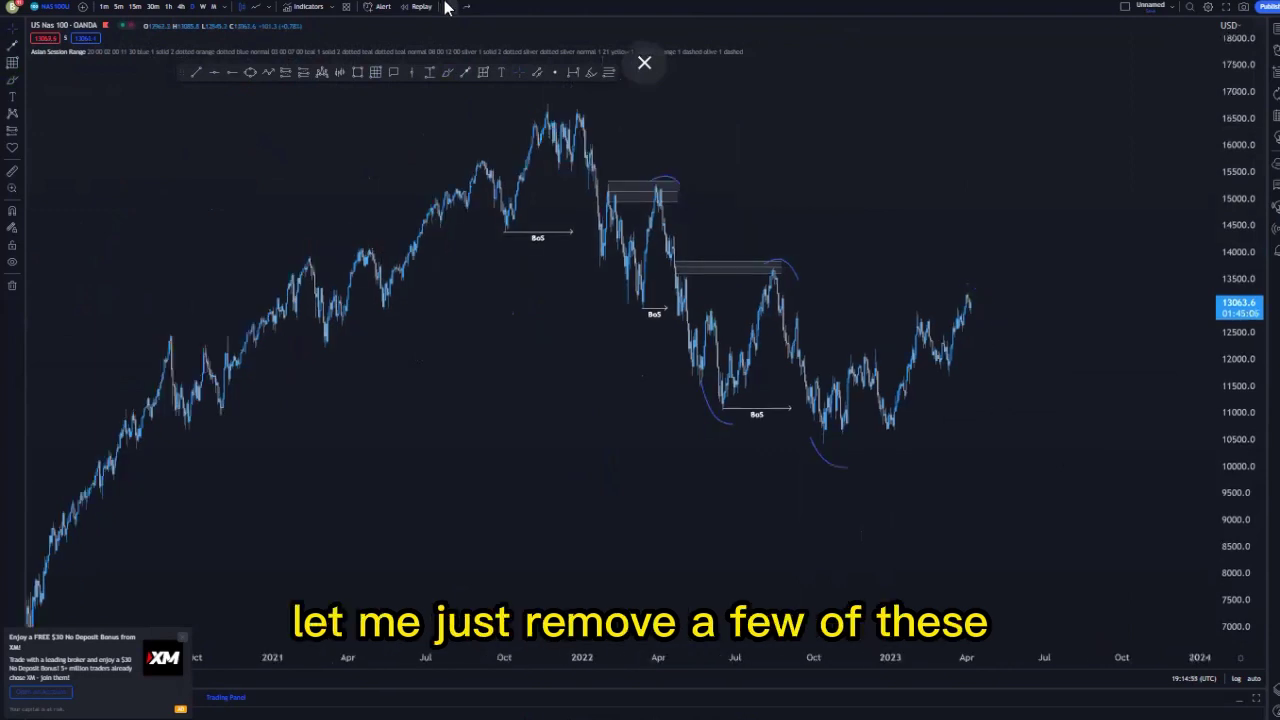
left_click(446, 7)
Step: Replace the April to August 2022 supply zone with one from mid-August 2022 to late April 2023, about 13,550 to 13,400
scroll(931, 515, "up", 5)
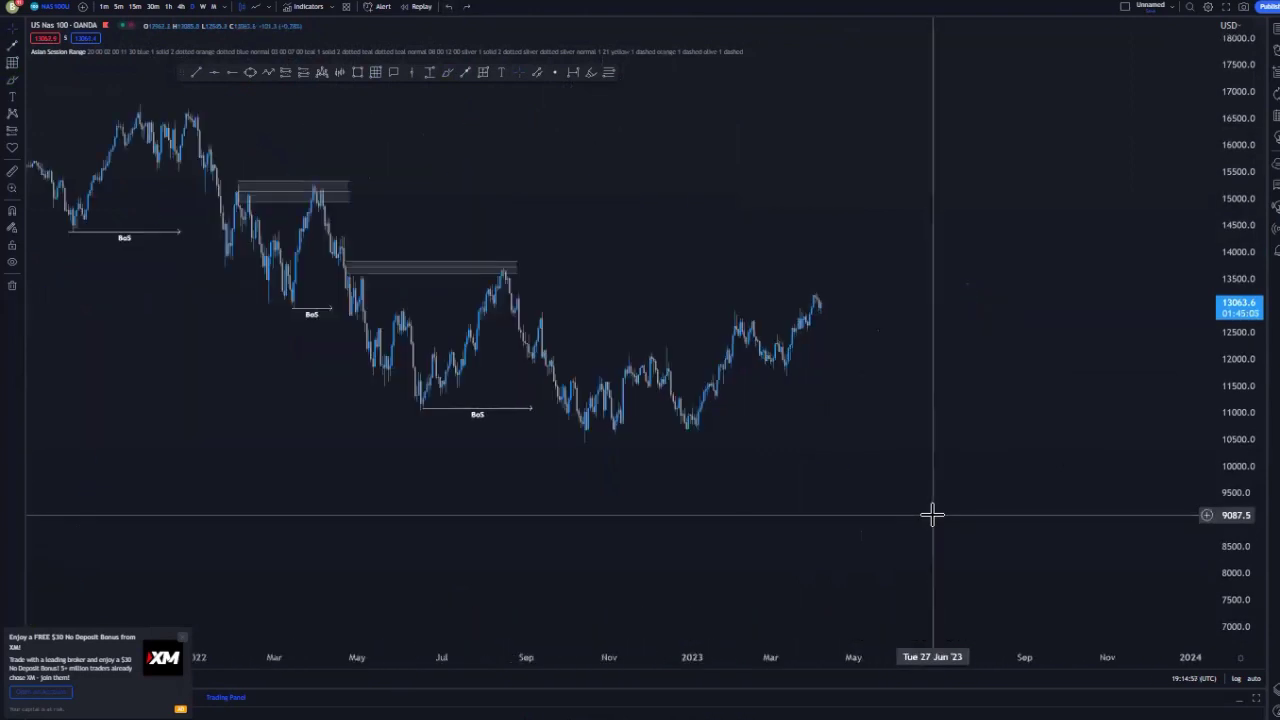
left_click_drag(1221, 452, 1225, 240)
scroll(873, 467, "up", 3)
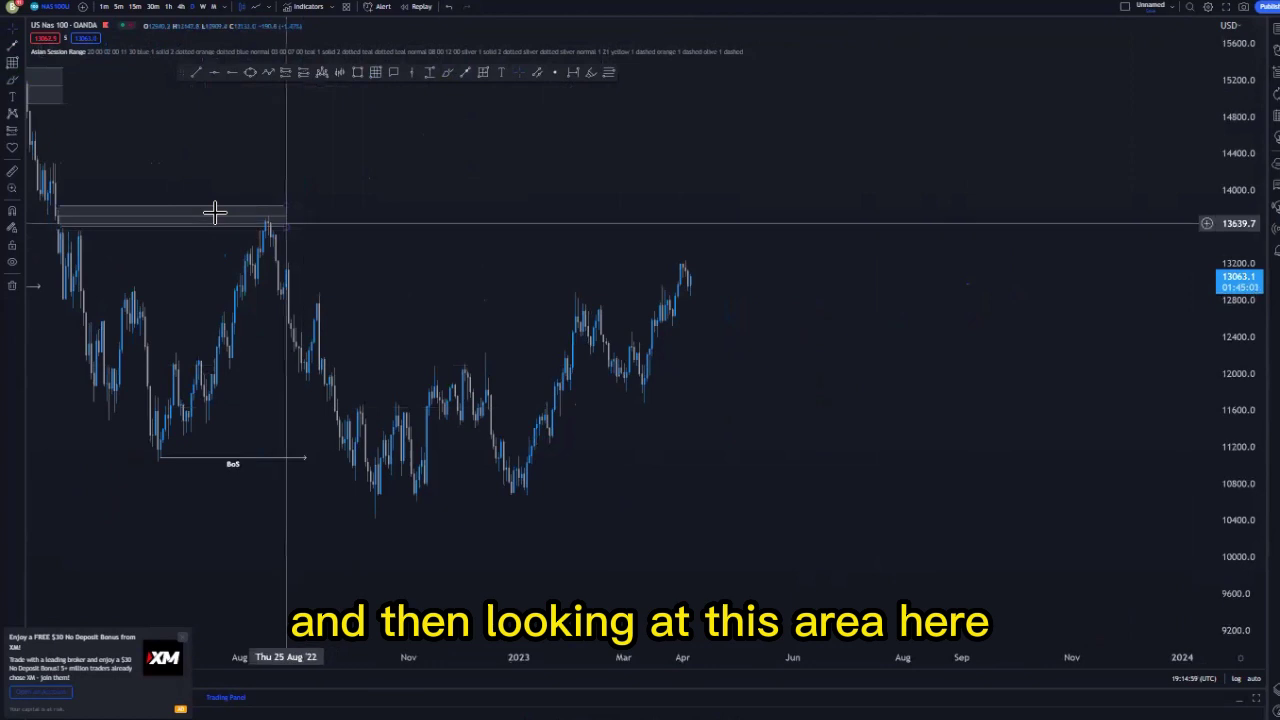
left_click_drag(209, 215, 728, 248)
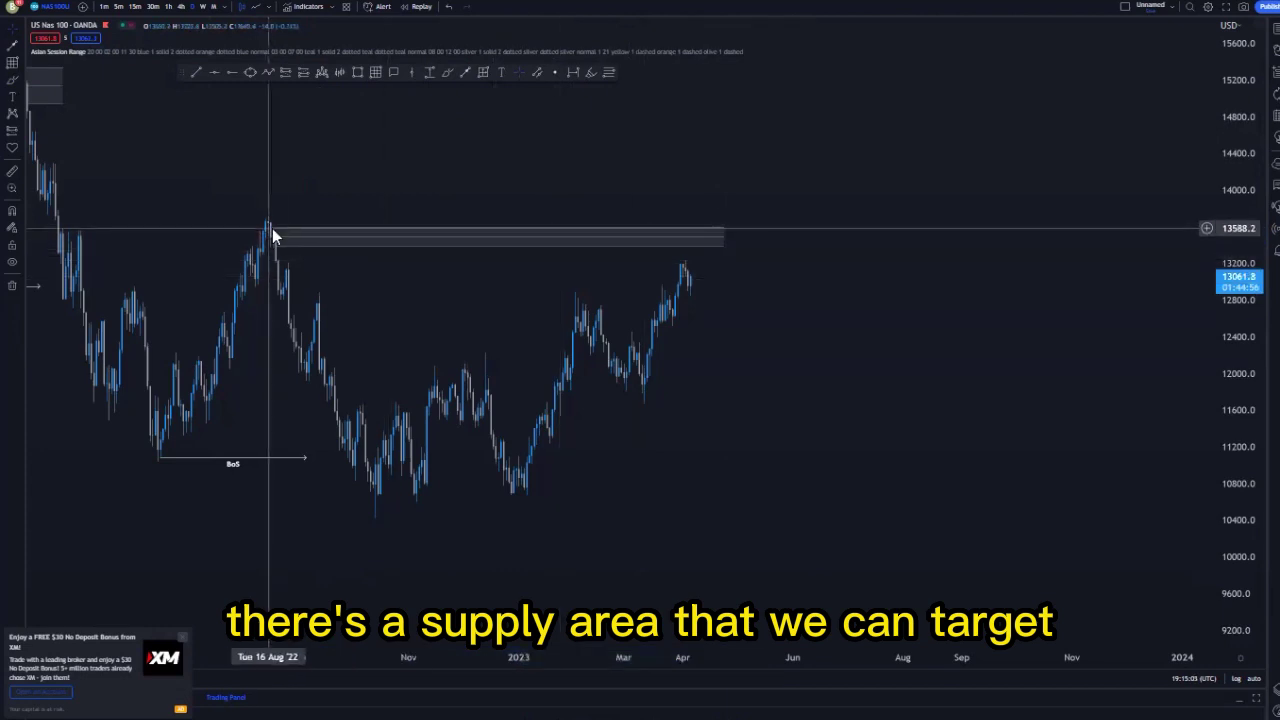
left_click_drag(275, 229, 272, 229)
left_click(328, 290)
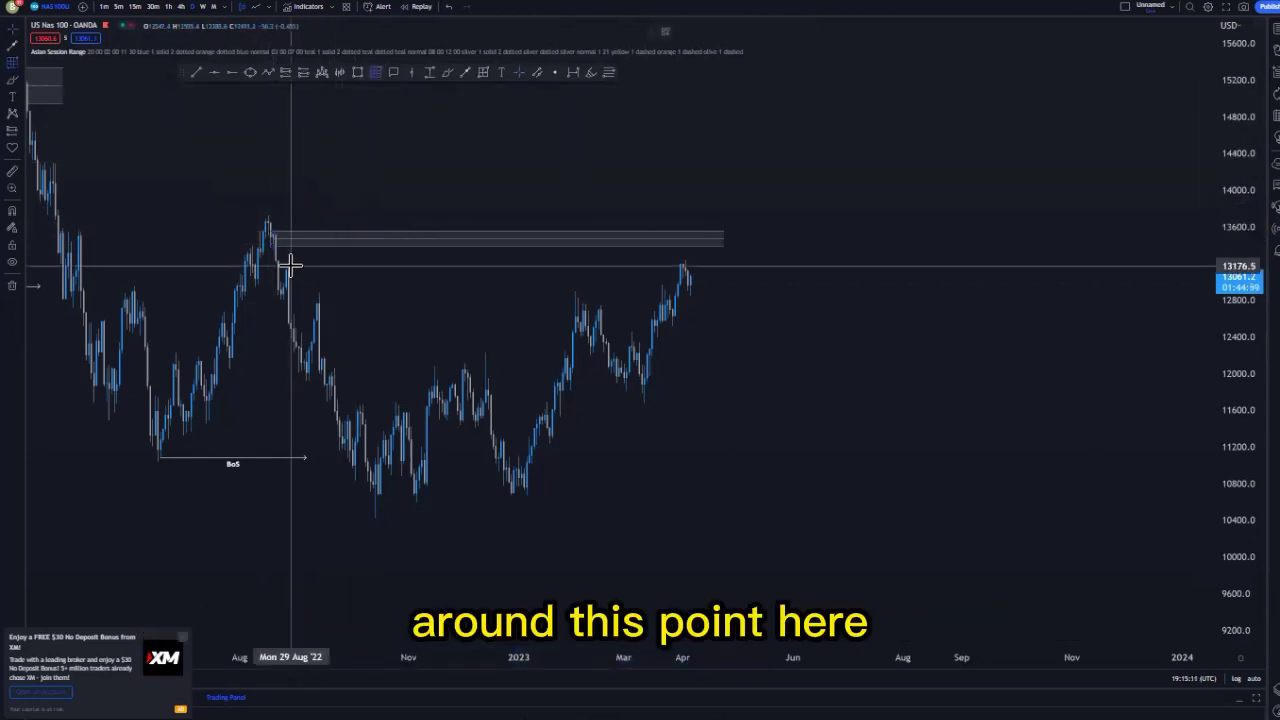
Step: Mark a second supply zone from 25 Aug 2022 to 28 Apr 2023, between 13155.9 and 12960.3
mouse_move(285, 263)
left_mouse_down()
mouse_move(471, 283)
mouse_move(731, 285)
left_mouse_up()
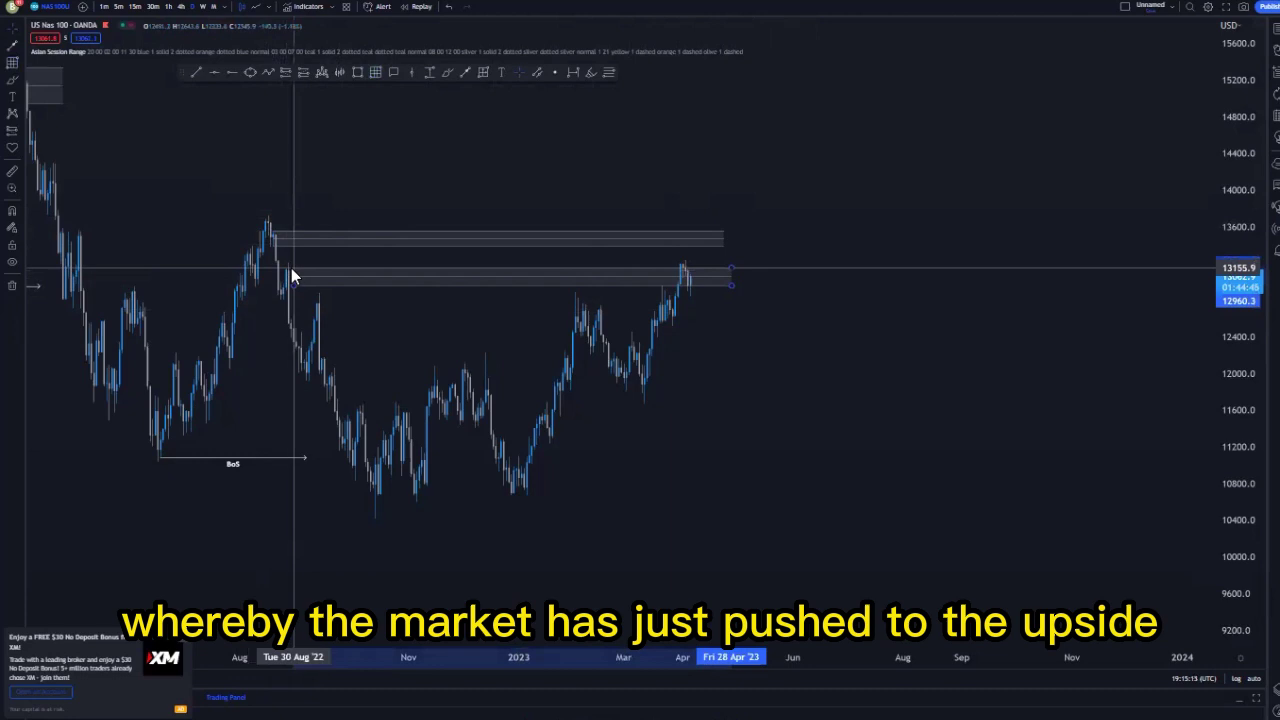
left_click(287, 283)
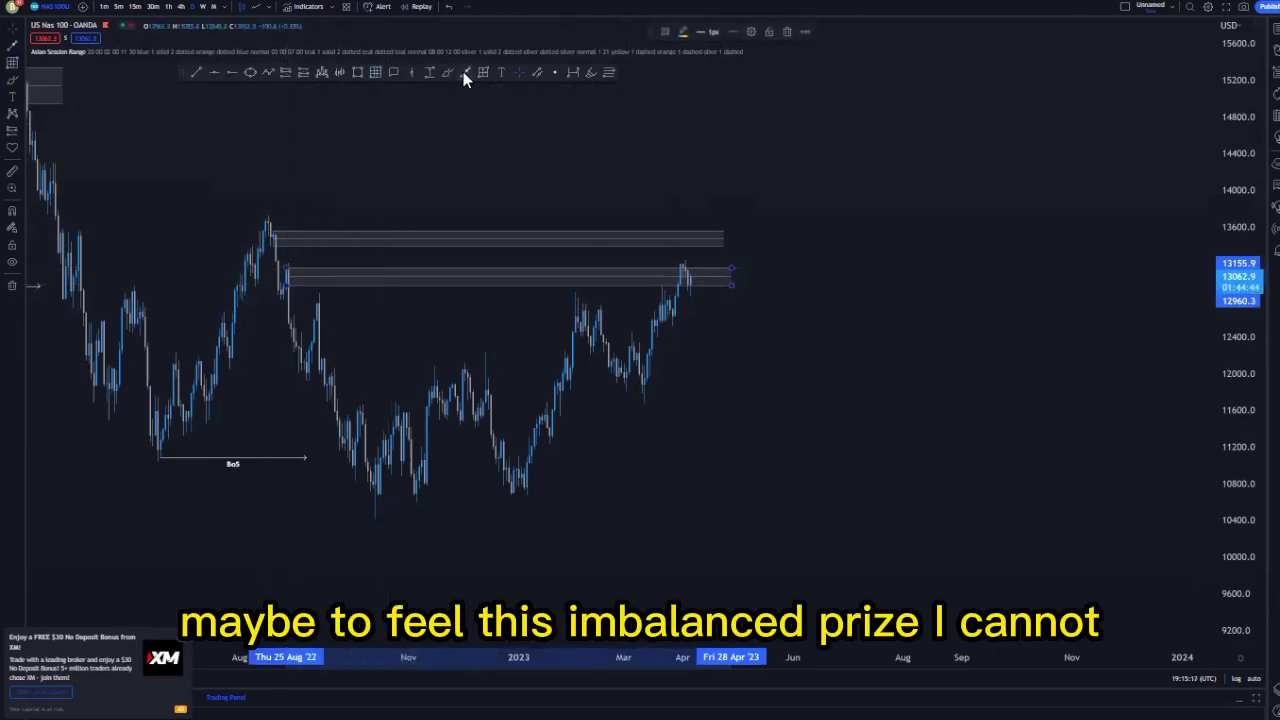
Step: Draw a short leftward arrow at 13289.7 ending on 24 Aug 2022, between the two supply zones, and apply the IMB BOTTON template
left_click(466, 74)
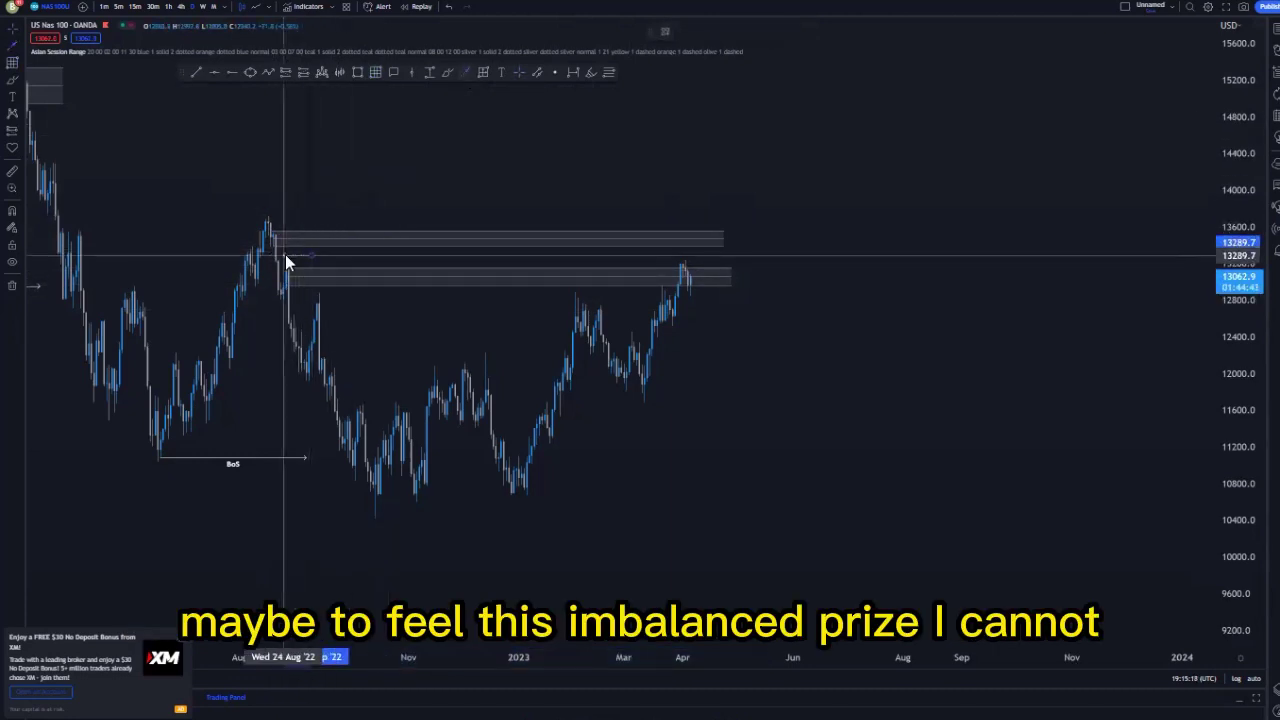
left_click(283, 254)
left_click(666, 33)
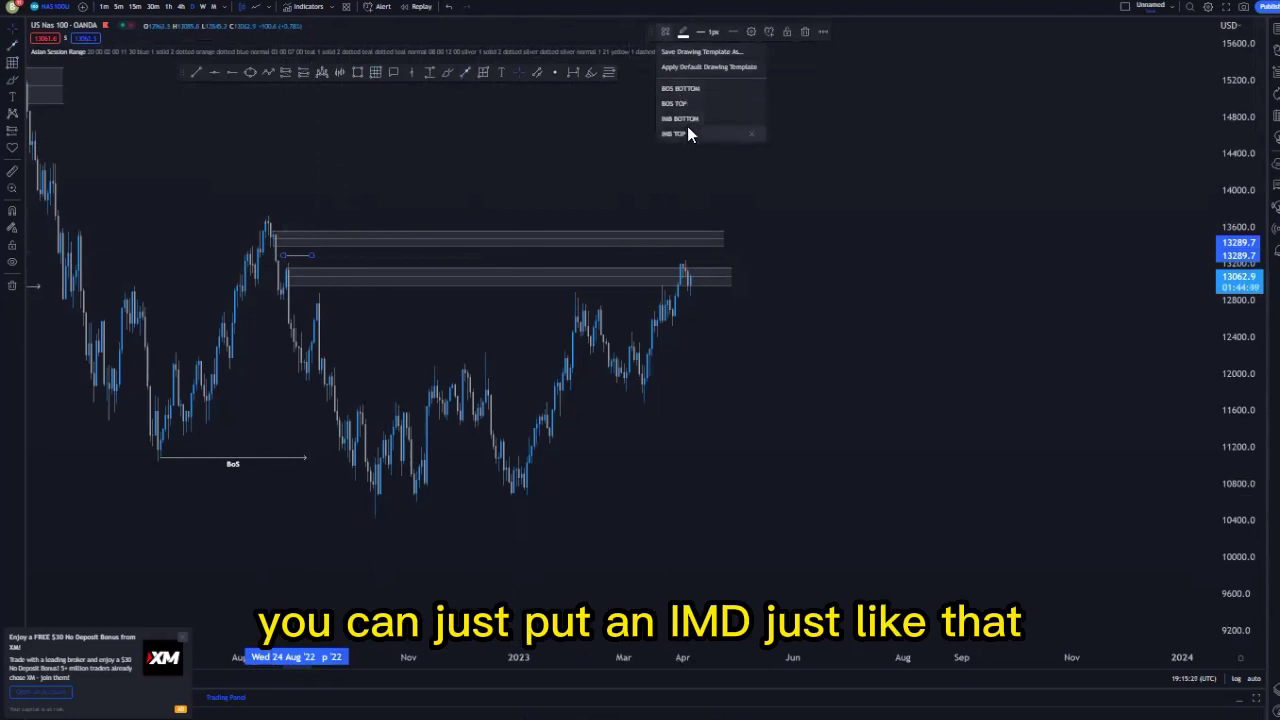
left_click(684, 120)
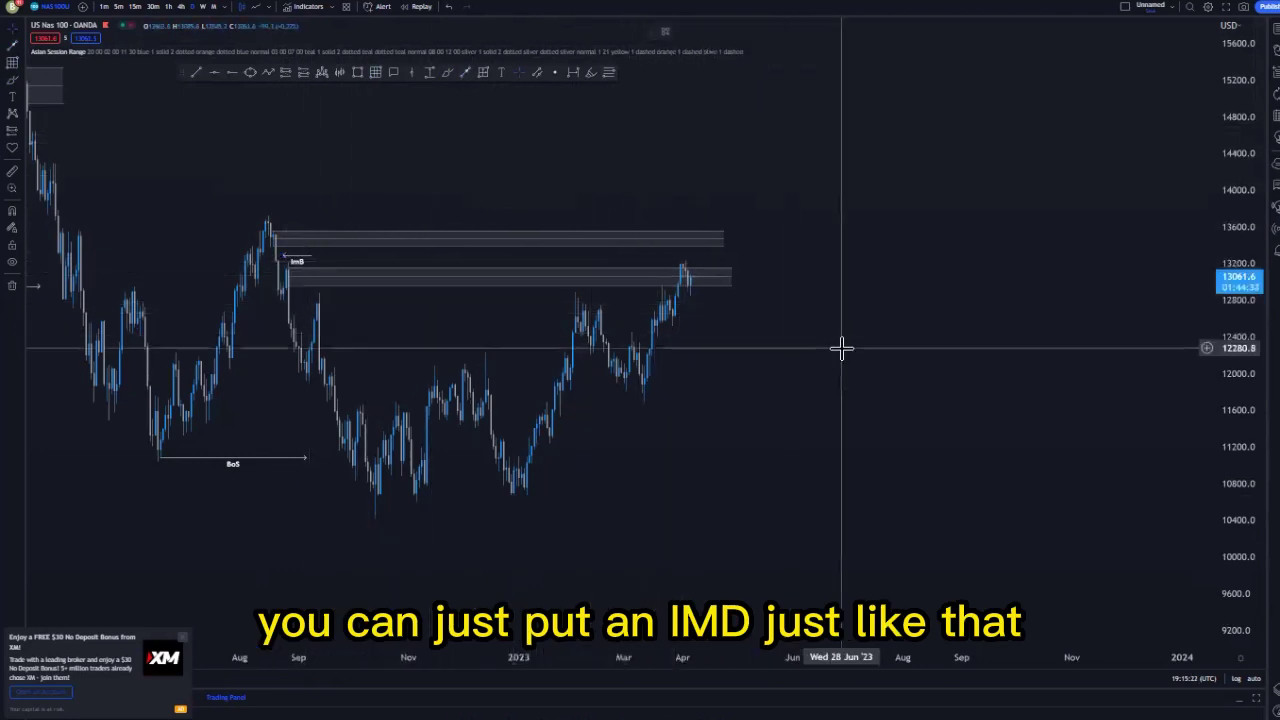
Step: Draw arrows from the December 2022 high at about 12,220 and the early 2023 high at 12877.9, applying the BOS TOP template to the December one
left_click_drag(726, 400, 822, 389)
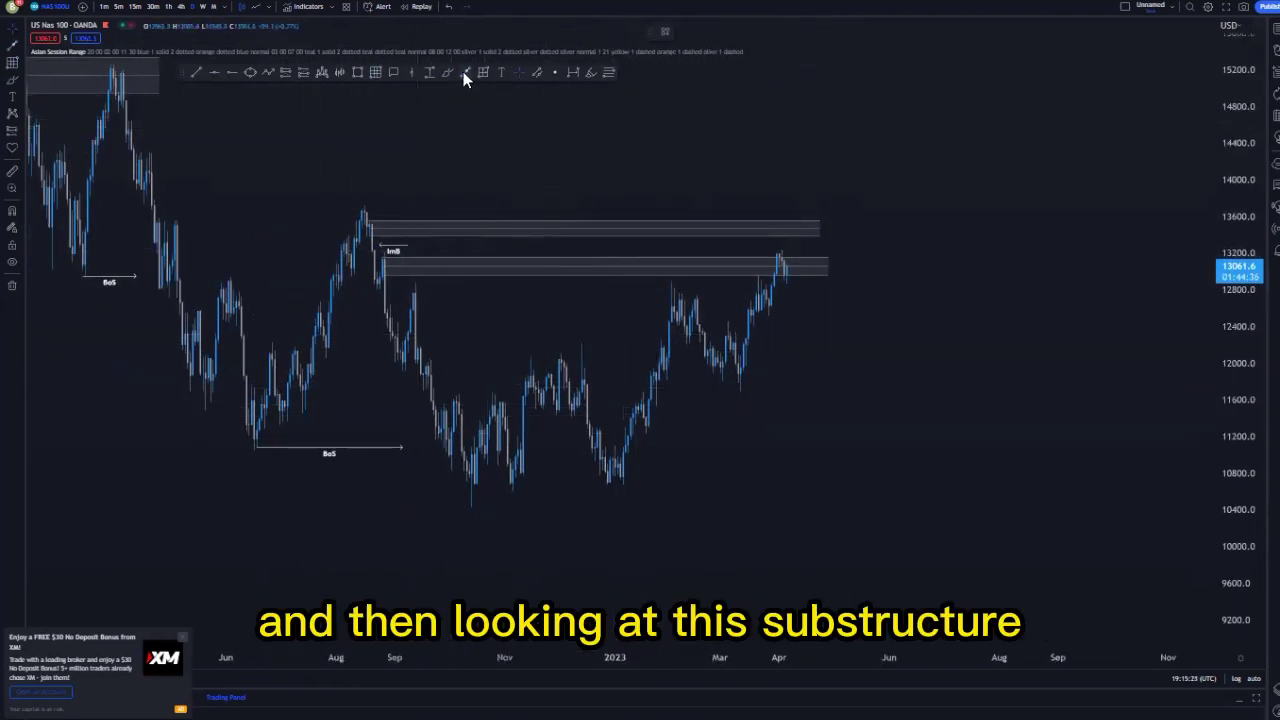
left_click(645, 342)
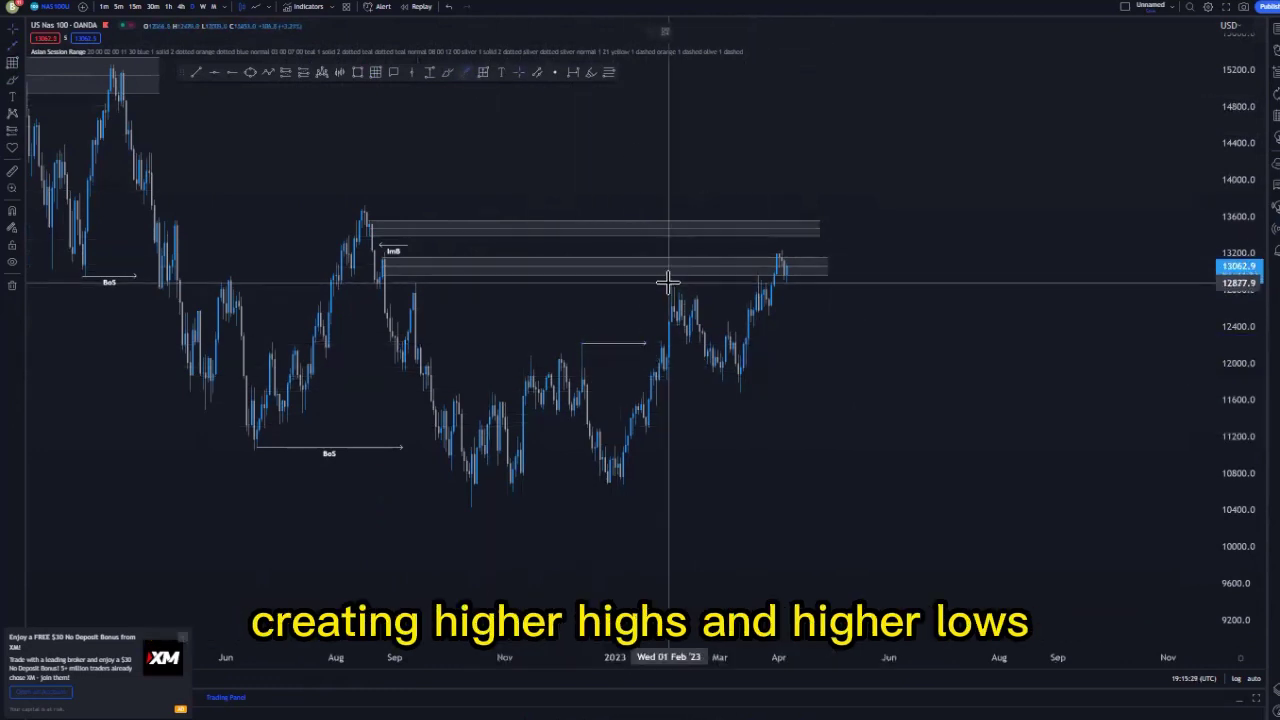
left_click(620, 345)
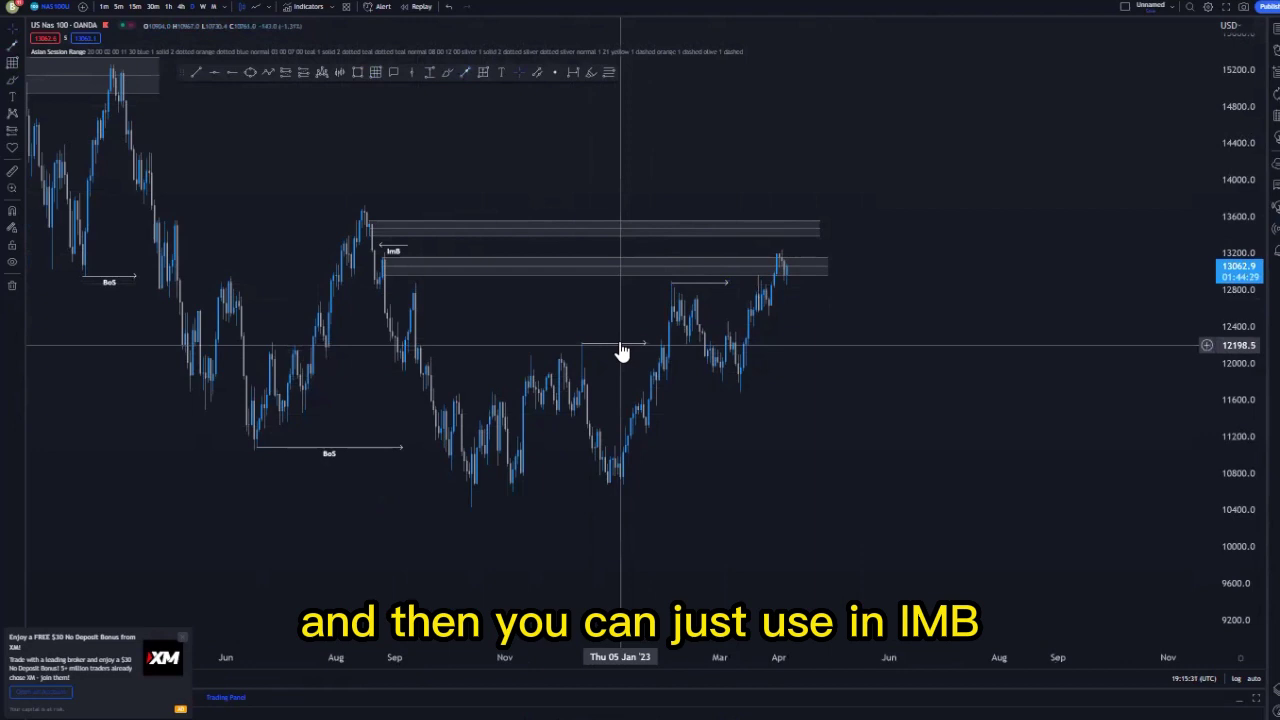
left_click(672, 104)
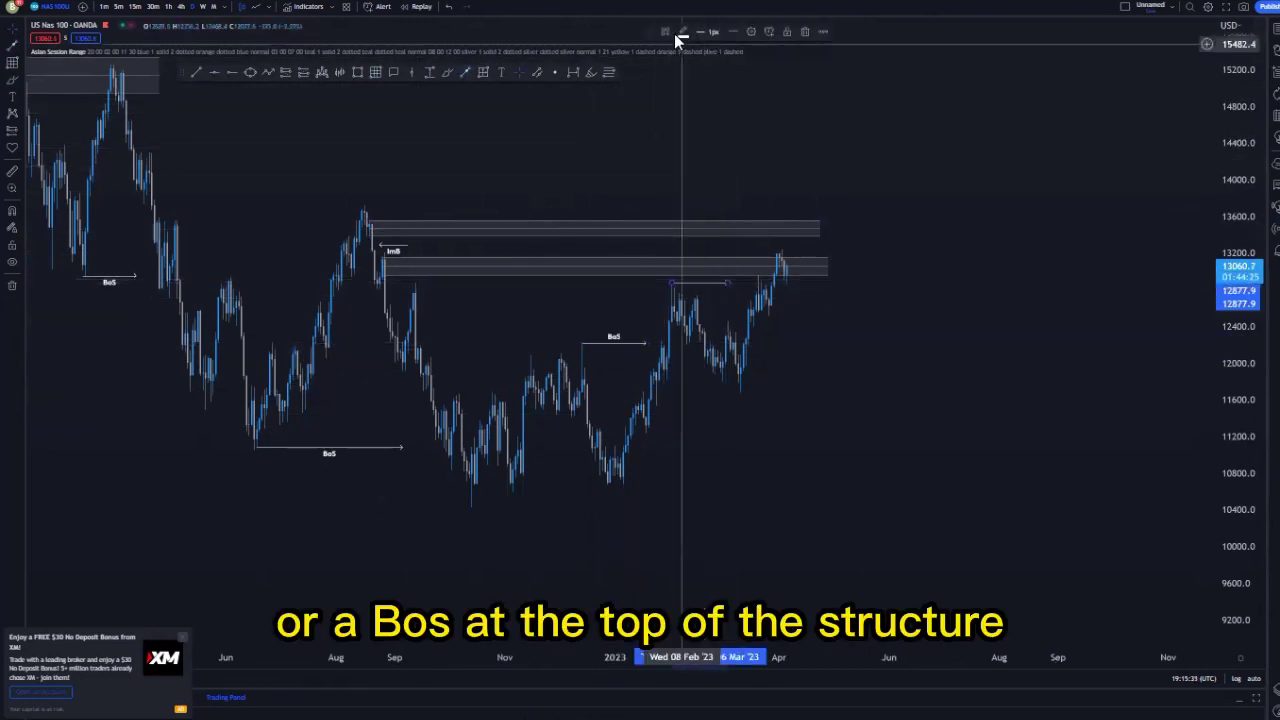
Step: Apply the BOS TOP template to the arrow at 12877.9 and switch the chart to the 4-hour timeframe
left_click(680, 106)
scroll(963, 377, "down", 1)
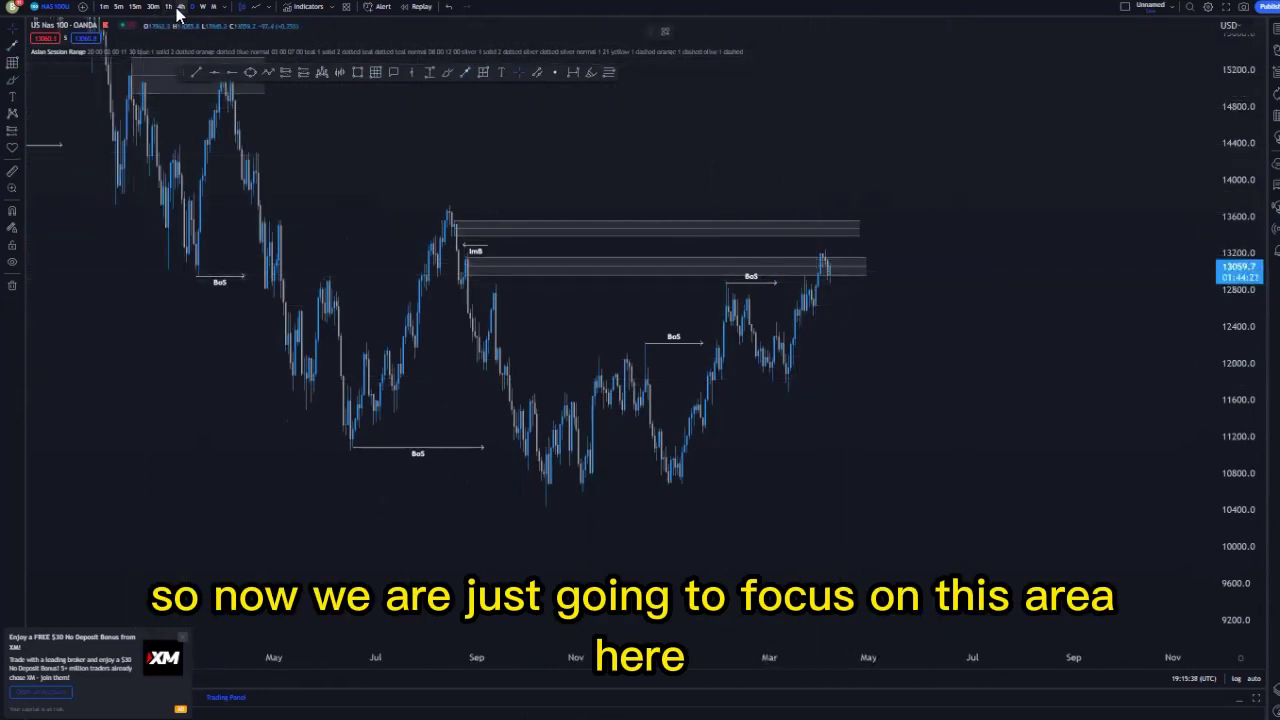
scroll(830, 382, "up", 5)
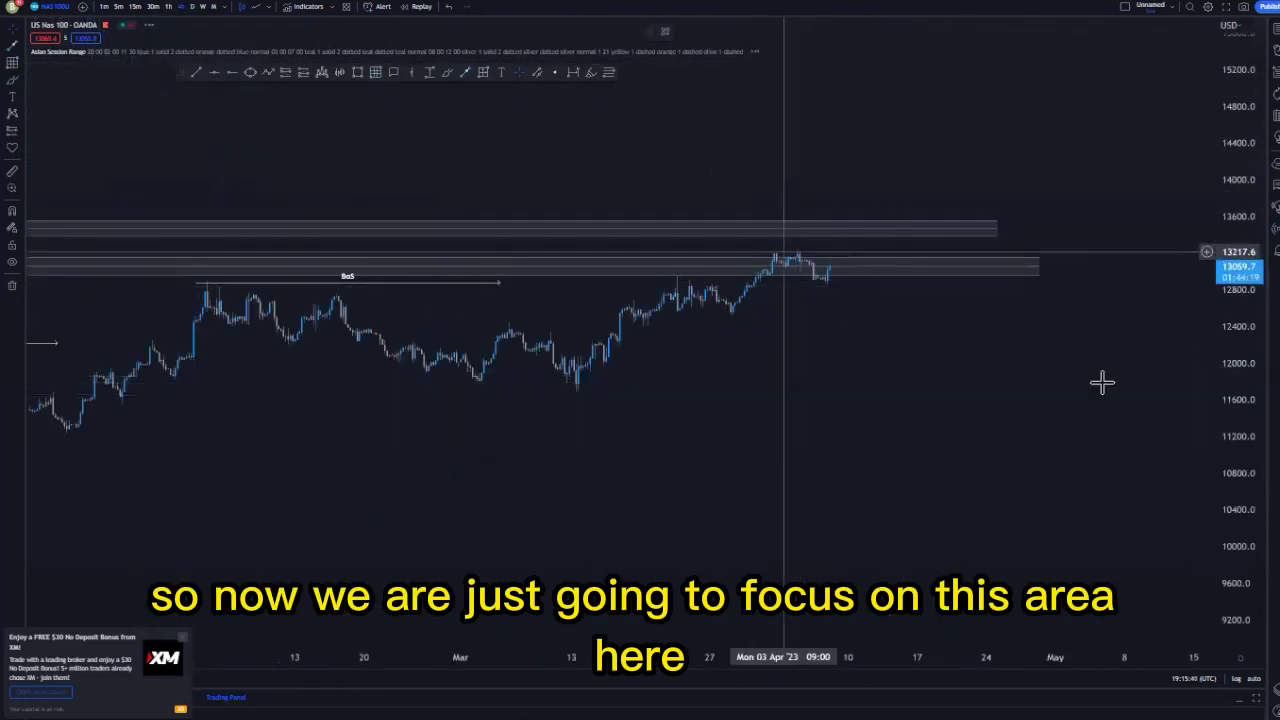
Step: Draw a horizontal arrow at 12913.1 from 30 Mar to 4 Apr 2023 and apply the bottom BOS template
left_click_drag(1225, 497, 1200, 170)
left_click_drag(811, 355, 814, 450)
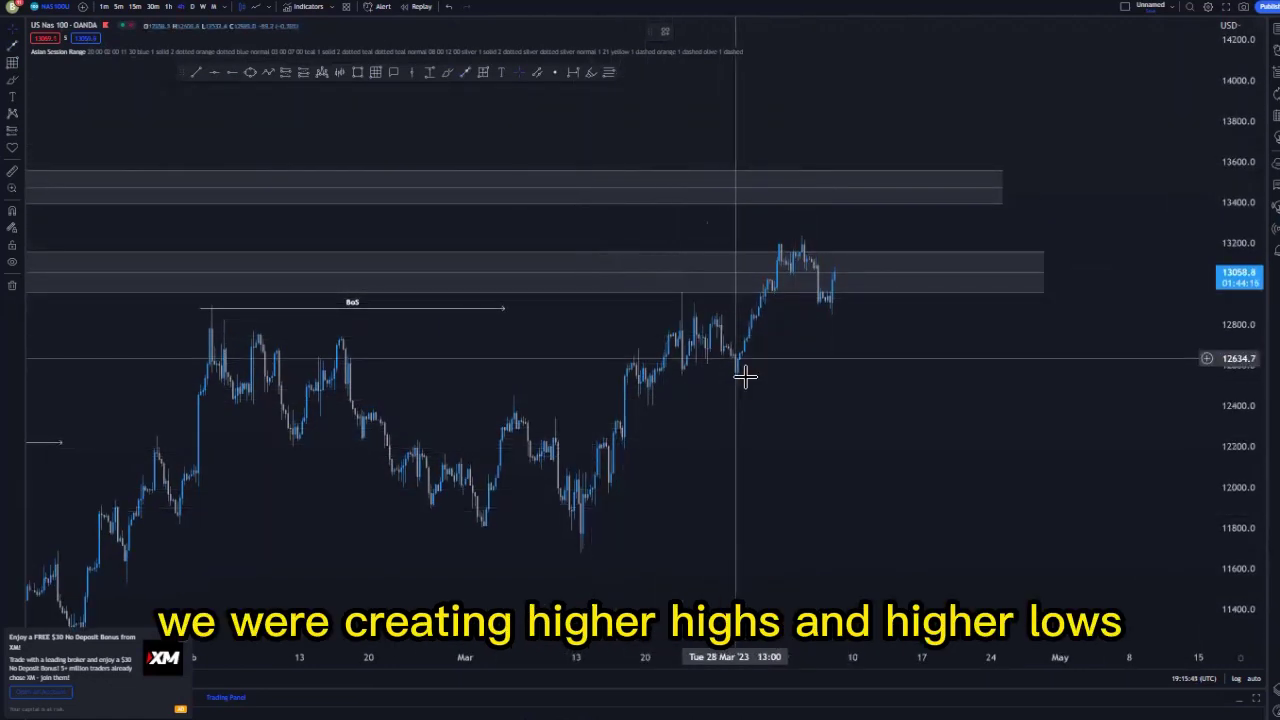
scroll(786, 375, "up", 2)
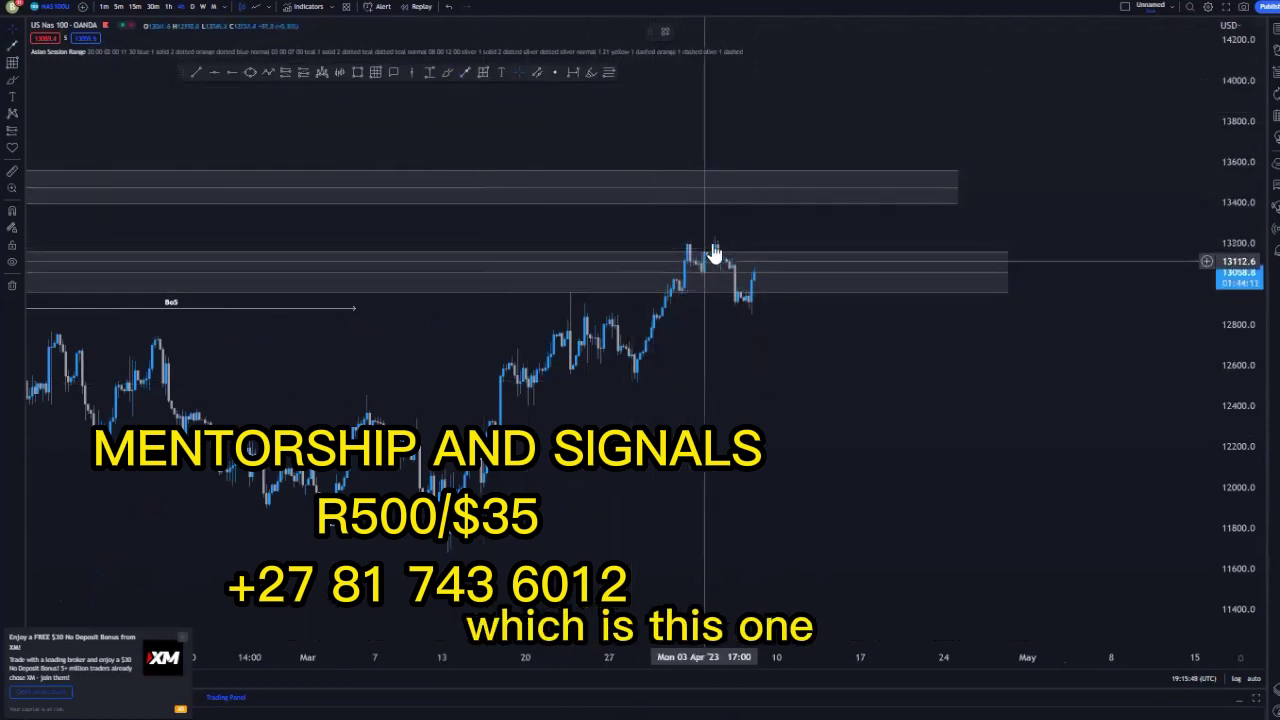
left_click(461, 71)
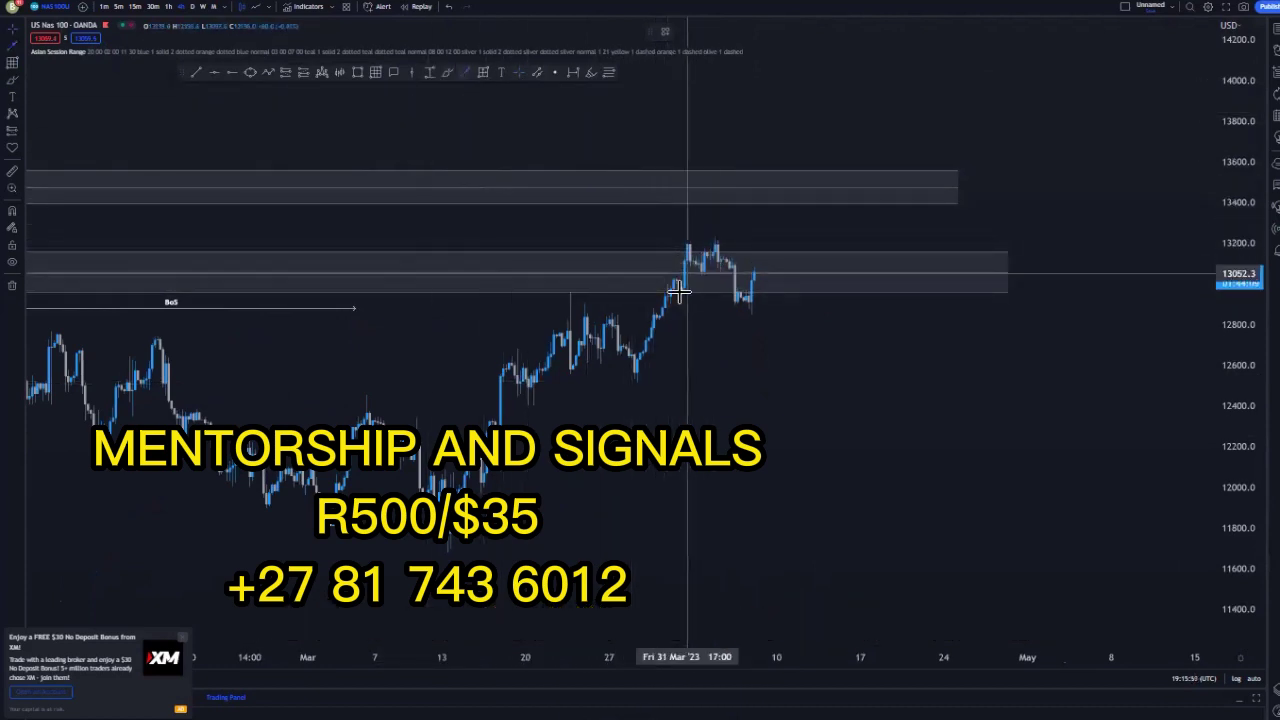
left_click(720, 301)
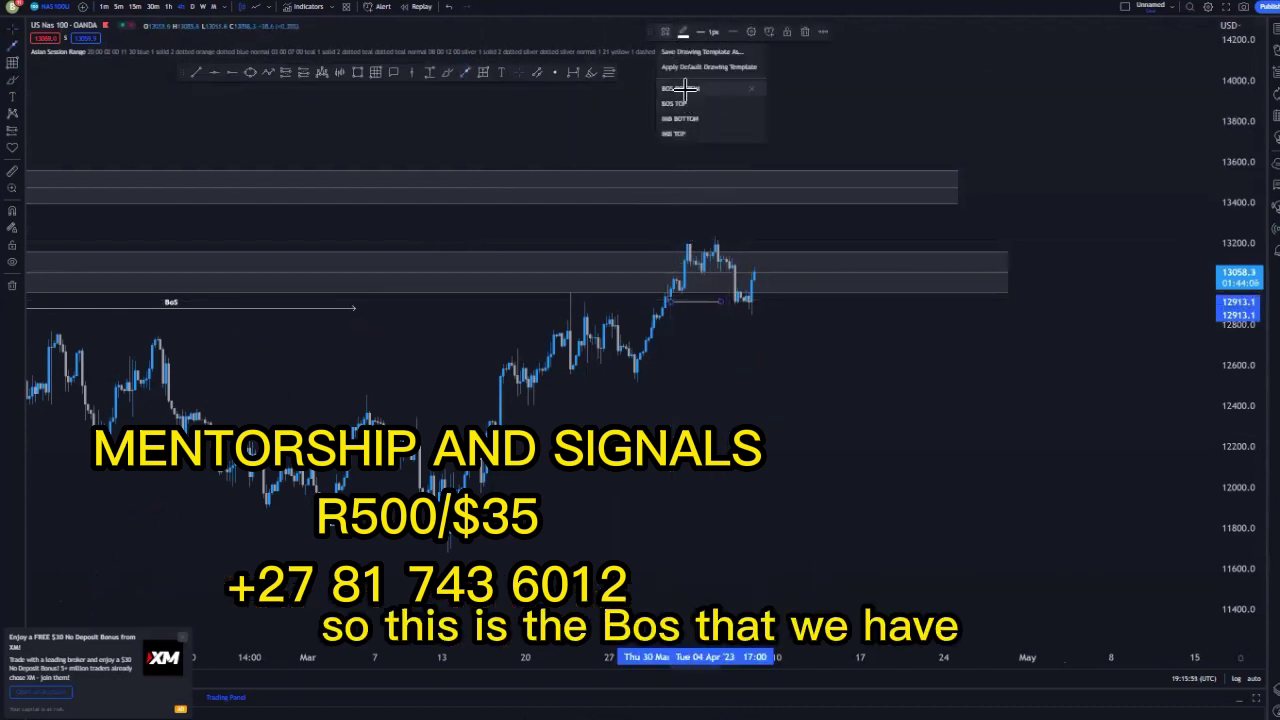
left_click(684, 88)
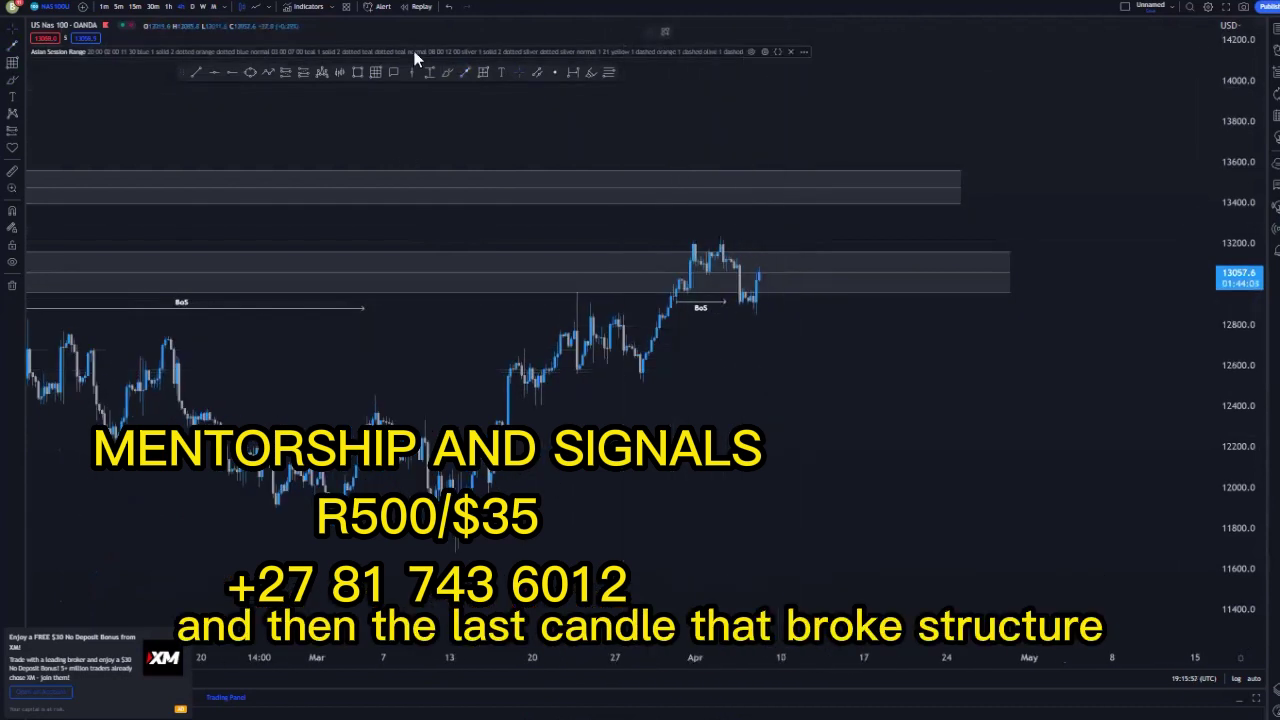
Step: Mark a small supply zone starting 5 Apr 2023 09:00, from 13131.2 down to about 13,075, beside the last candle that broke structure
left_click(375, 72)
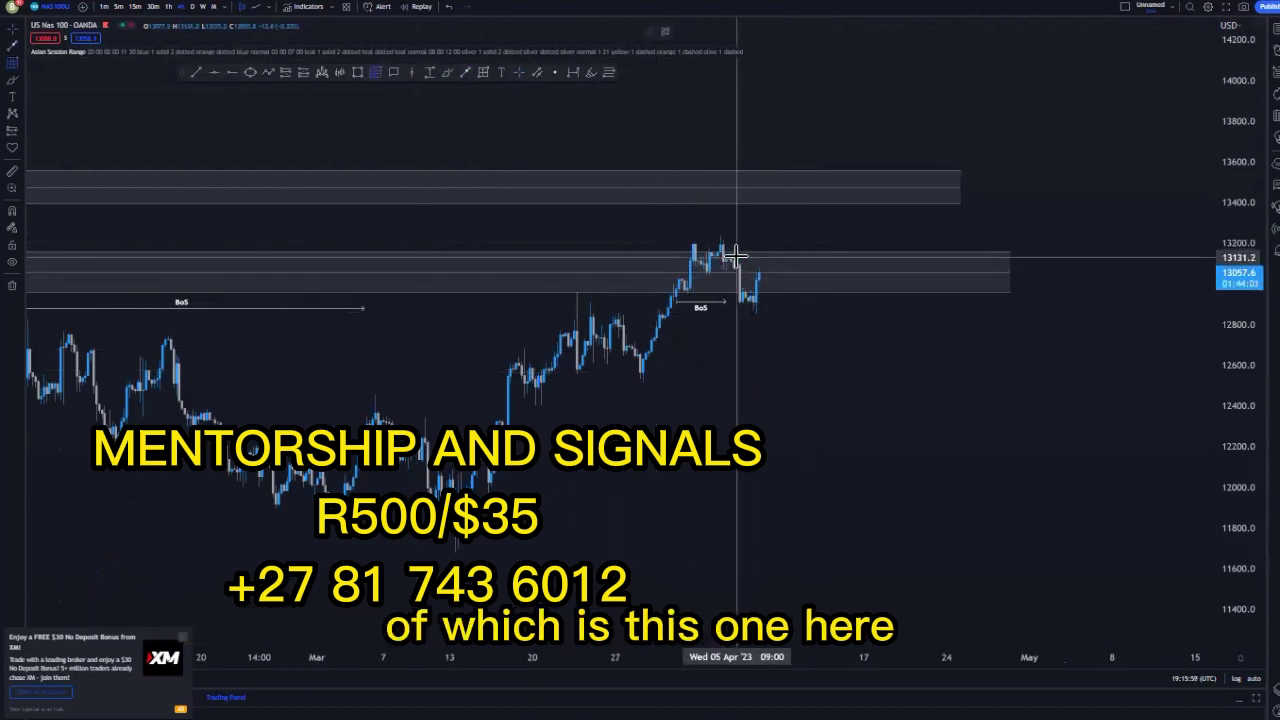
left_click(786, 266)
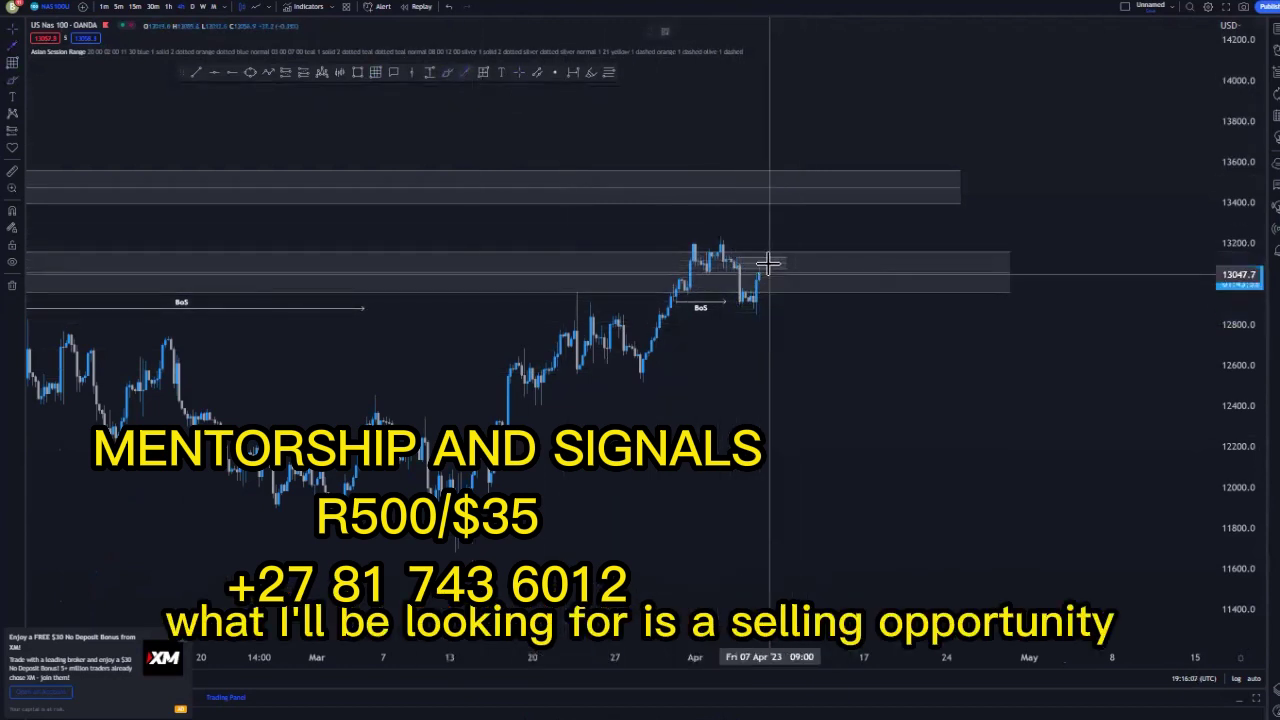
left_click(766, 268)
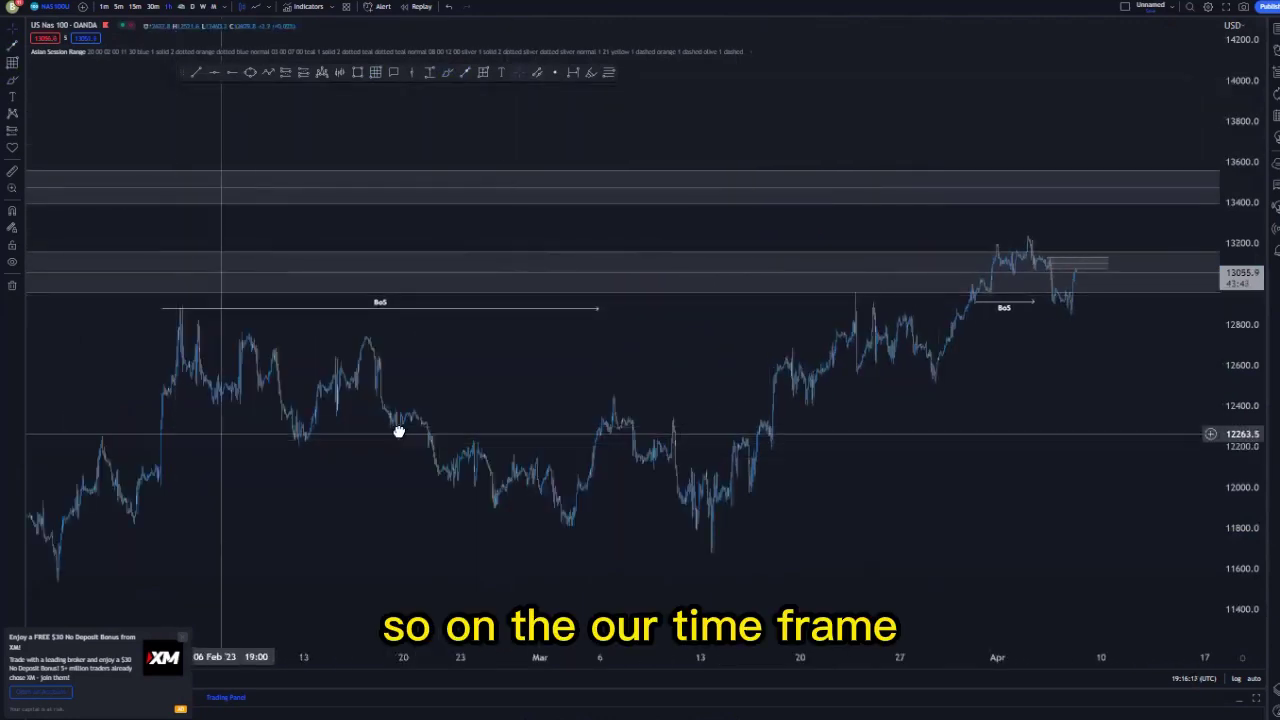
Step: Switch to the 1-hour timeframe and refine the lower August 2022 supply zone to start on 26 Aug, about 13,205 to 13,070
left_click_drag(399, 432, 825, 426)
left_click_drag(235, 371, 887, 370)
mouse_move(373, 376)
left_mouse_down()
mouse_move(434, 357)
mouse_move(869, 360)
left_mouse_up()
left_click_drag(103, 374, 783, 372)
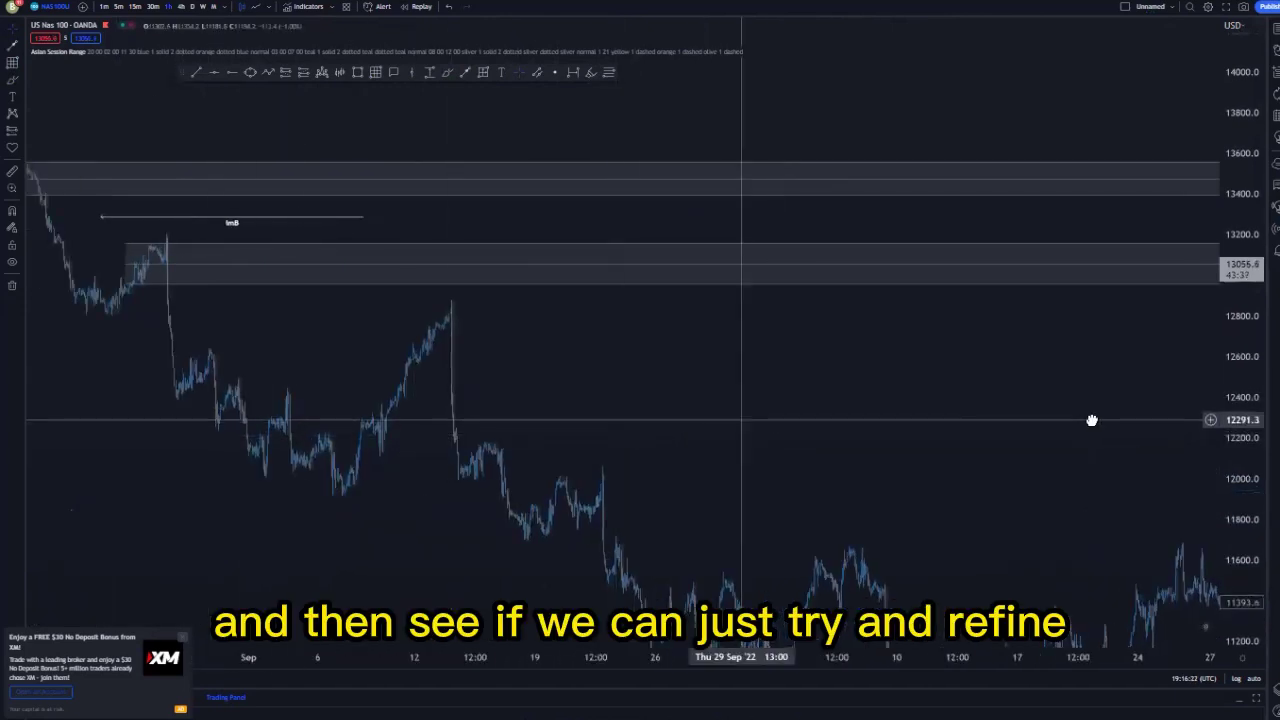
left_click_drag(1069, 420, 1094, 420)
scroll(506, 471, "up", 2)
left_click_drag(409, 458, 466, 469)
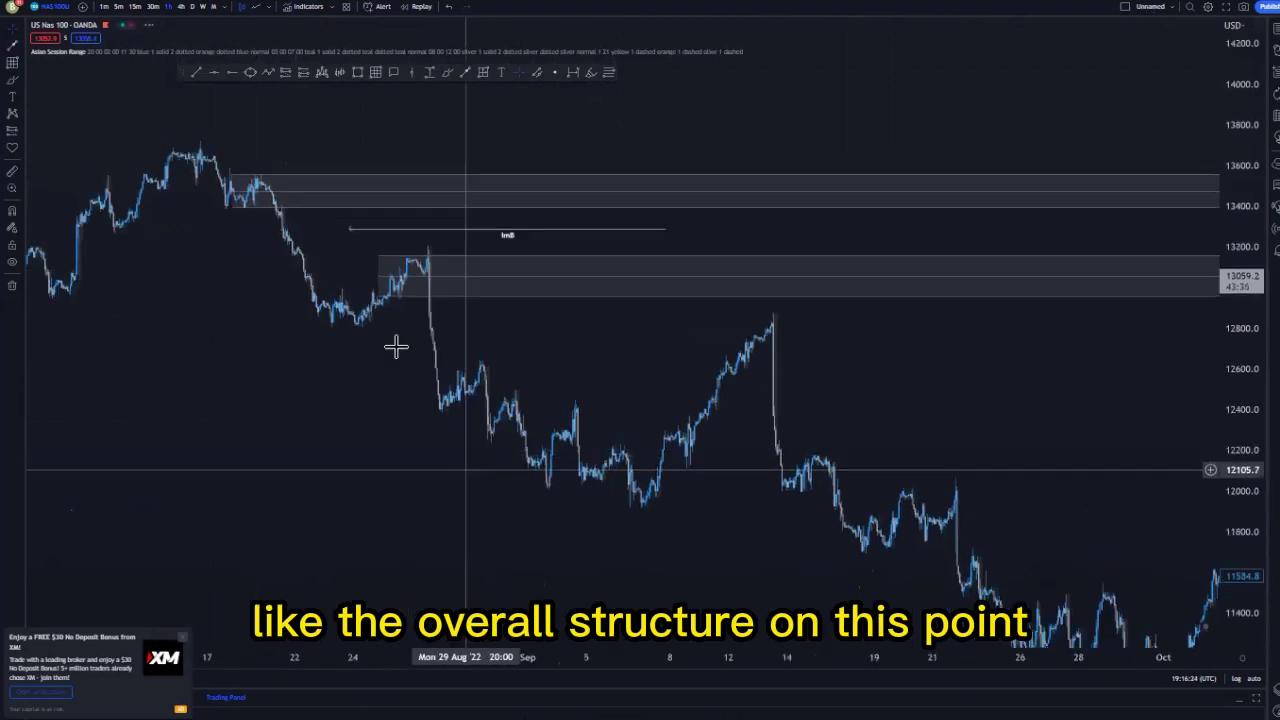
scroll(399, 353, "up", 2)
left_click_drag(204, 257, 262, 245)
left_click(282, 331)
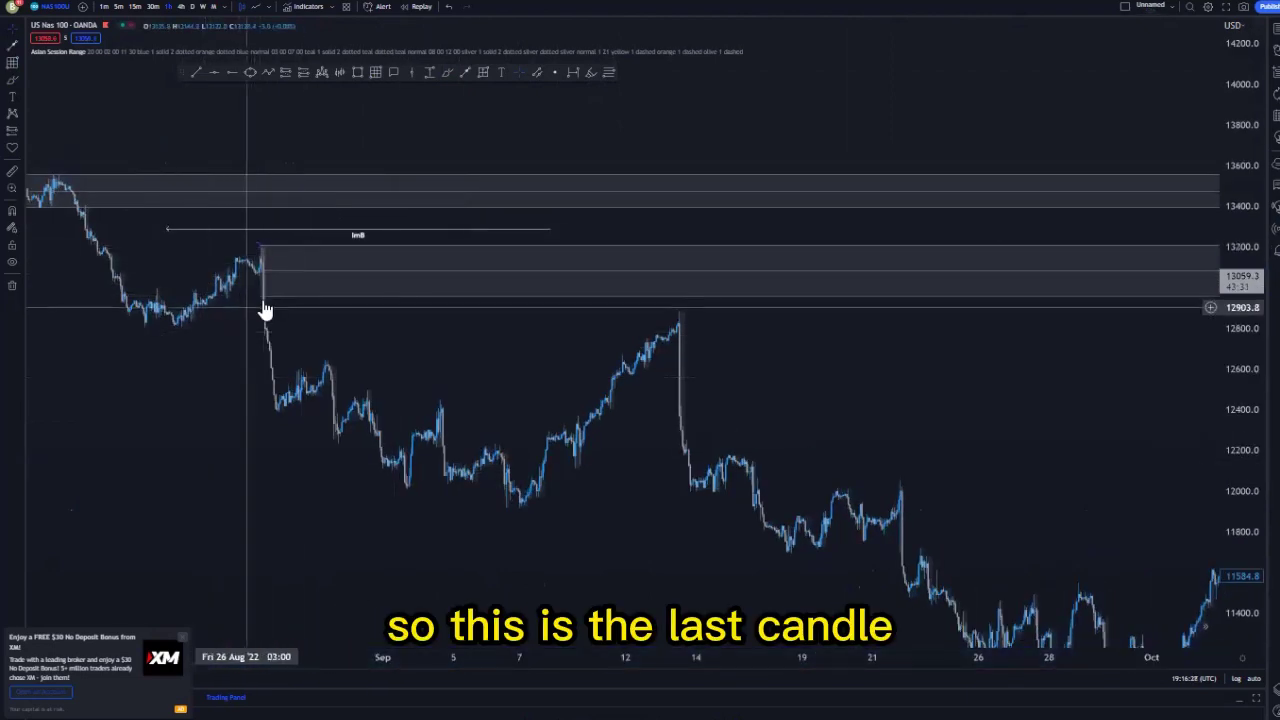
left_click_drag(259, 296, 262, 275)
Step: Refine the upper August 2022 supply zone to start on 18 Aug 2022 19:00, between 13548.8 and 13488.5
left_click_drag(397, 323, 623, 370)
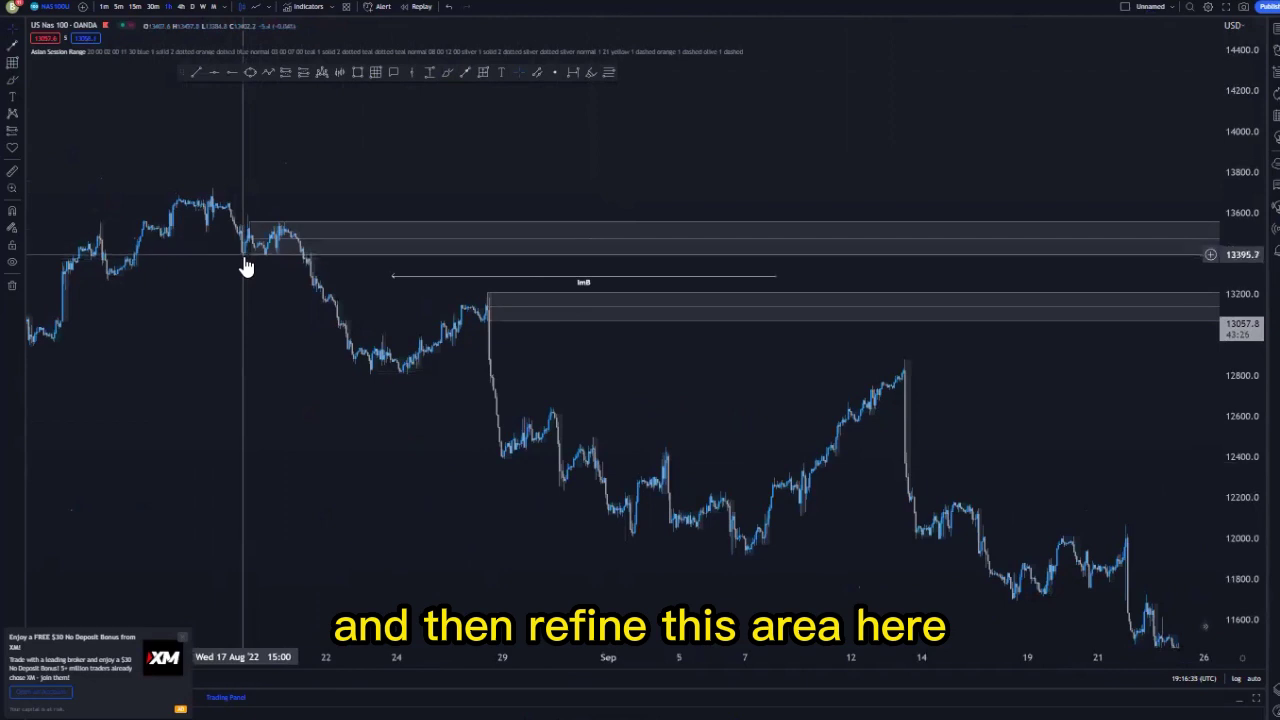
left_click_drag(250, 257, 294, 232)
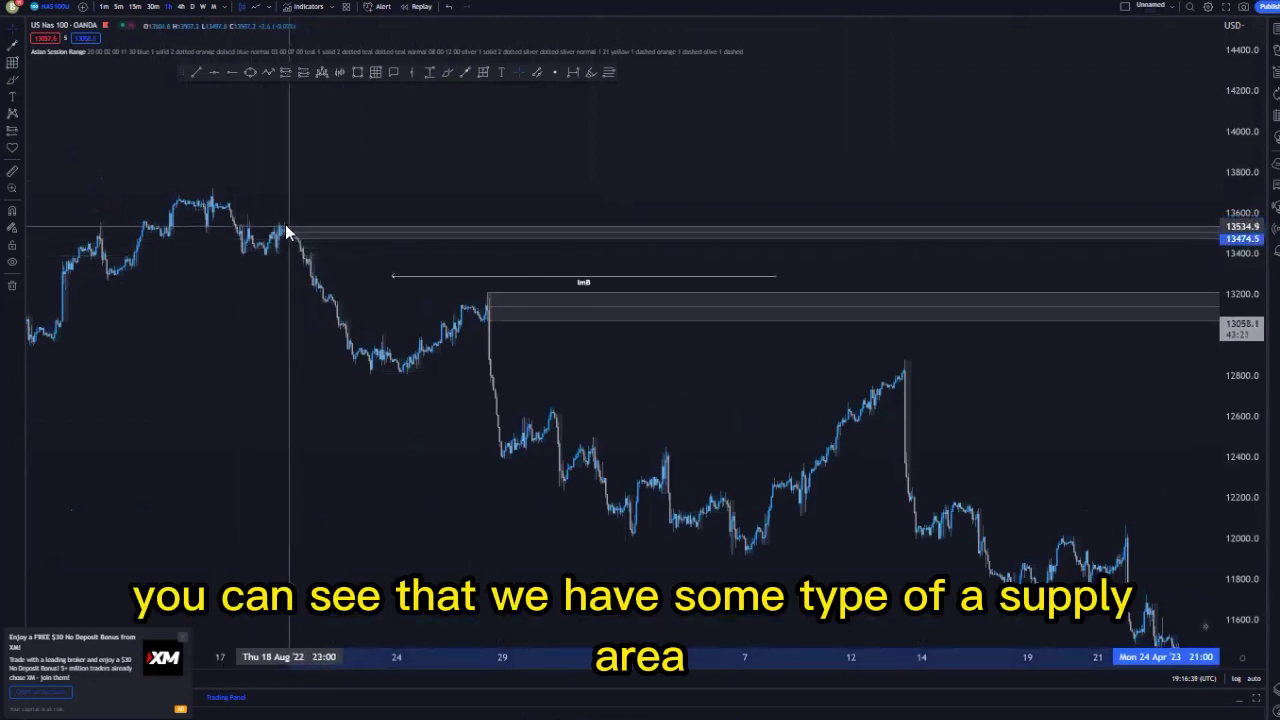
left_click(258, 237)
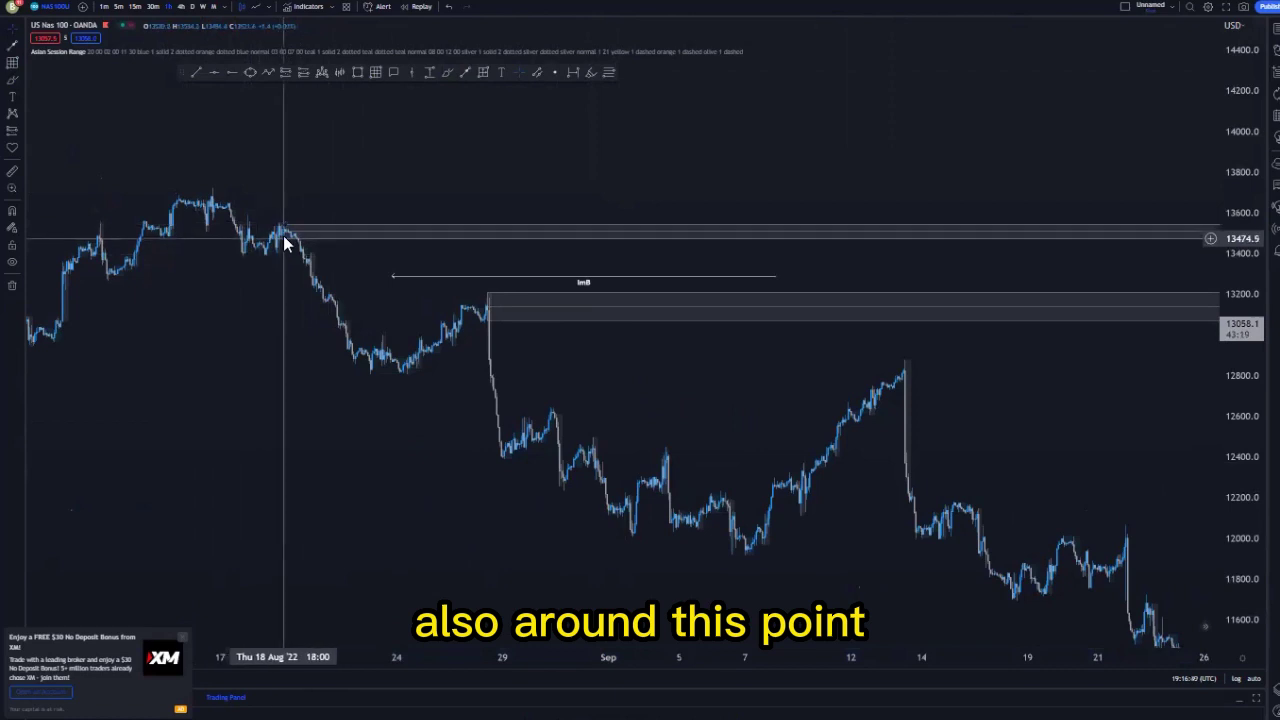
left_click(284, 236)
left_click_drag(284, 224, 288, 248)
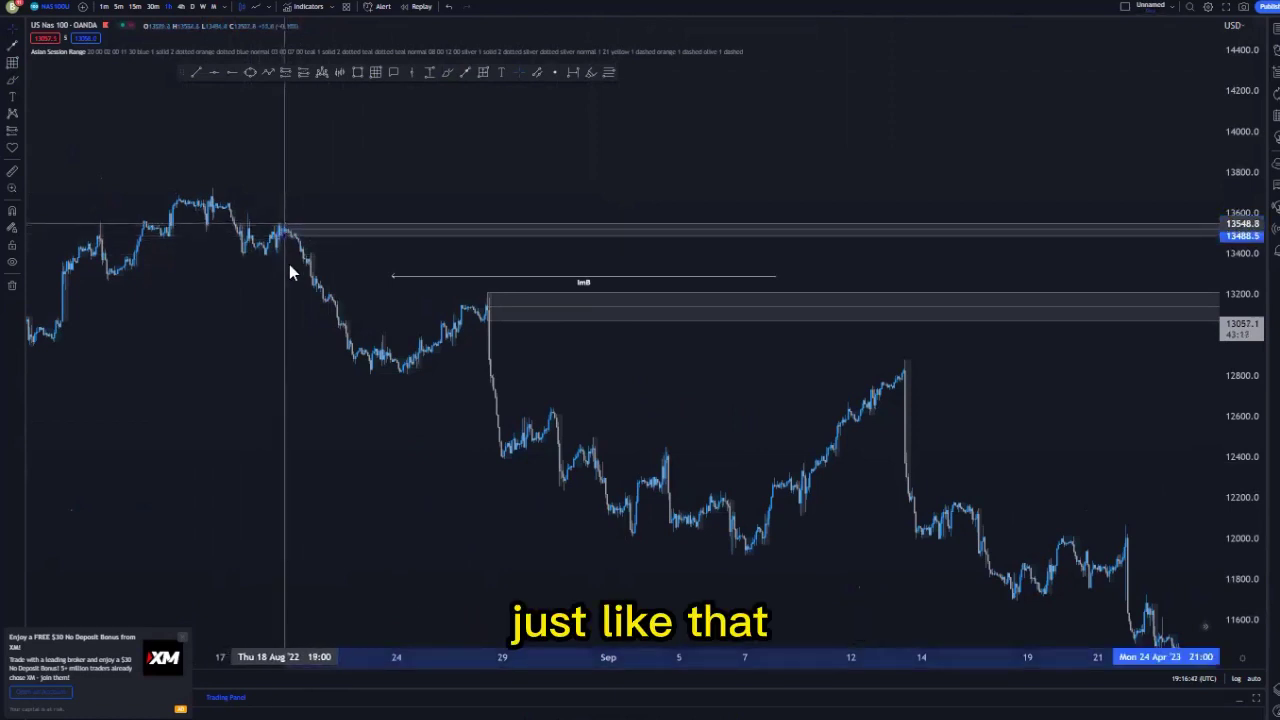
Step: Examine the 1-hour price structure from August 2022 through to the current April 2023 price
left_click_drag(290, 377, 42, 342)
left_click_drag(769, 377, 469, 380)
left_click_drag(640, 406, 75, 398)
left_click_drag(880, 357, 237, 366)
left_click_drag(614, 334, 57, 351)
left_click_drag(863, 346, 338, 362)
left_click_drag(785, 336, 66, 332)
left_click_drag(690, 323, 28, 324)
left_click_drag(1075, 327, 106, 371)
left_click_drag(1017, 346, 517, 365)
left_click_drag(1215, 395, 871, 397)
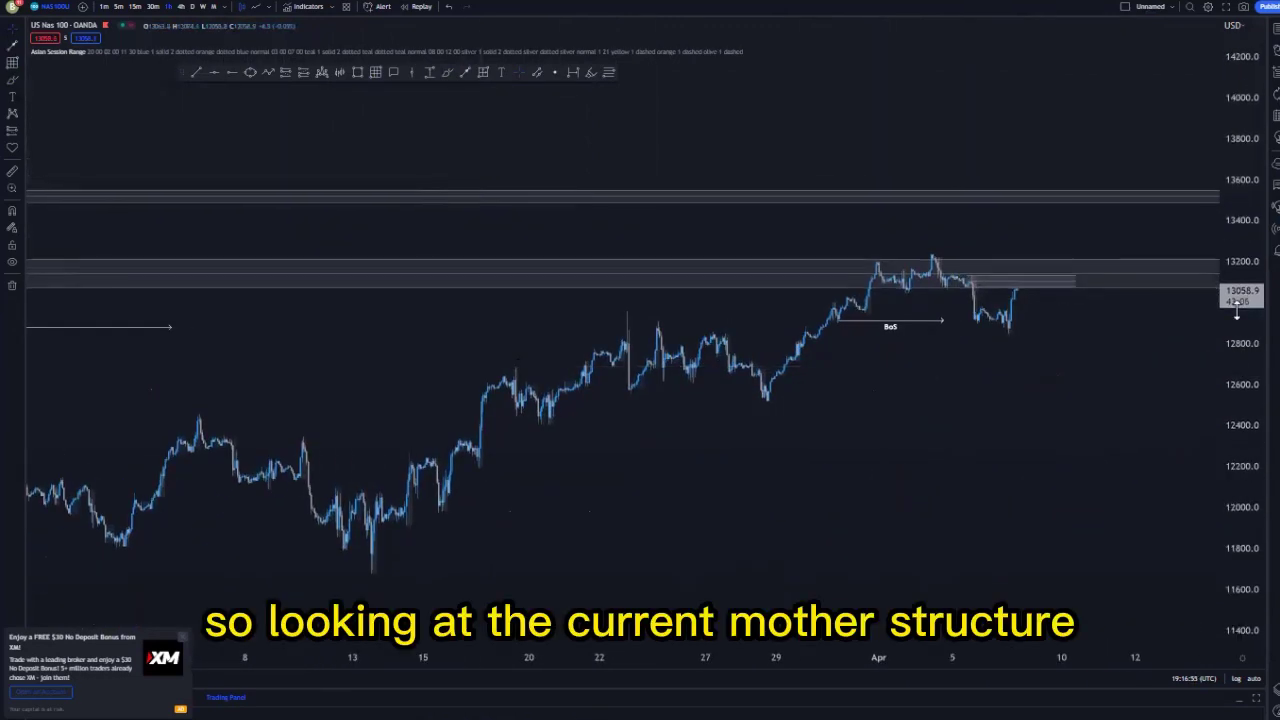
left_click_drag(1237, 310, 1080, 240)
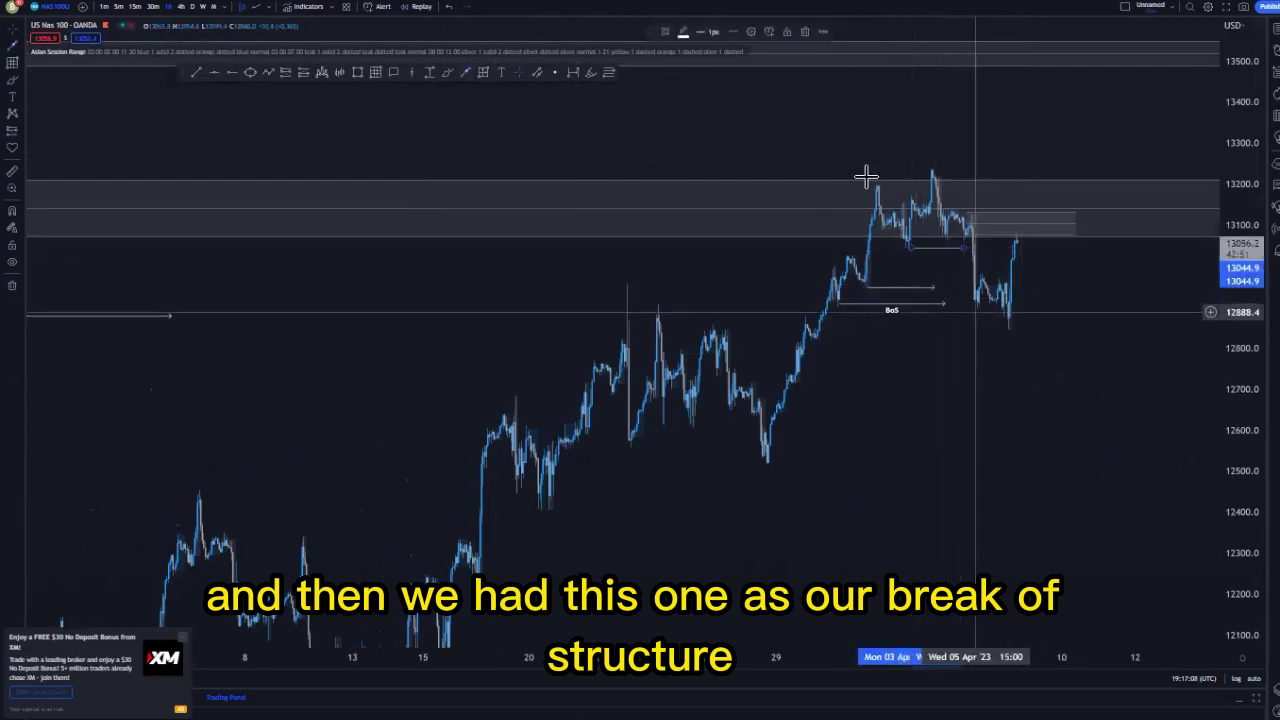
Step: Delete the arrow at 12948.2 and the BoS arrow at 12908.5 beneath the early April 2023 highs
left_click(908, 288)
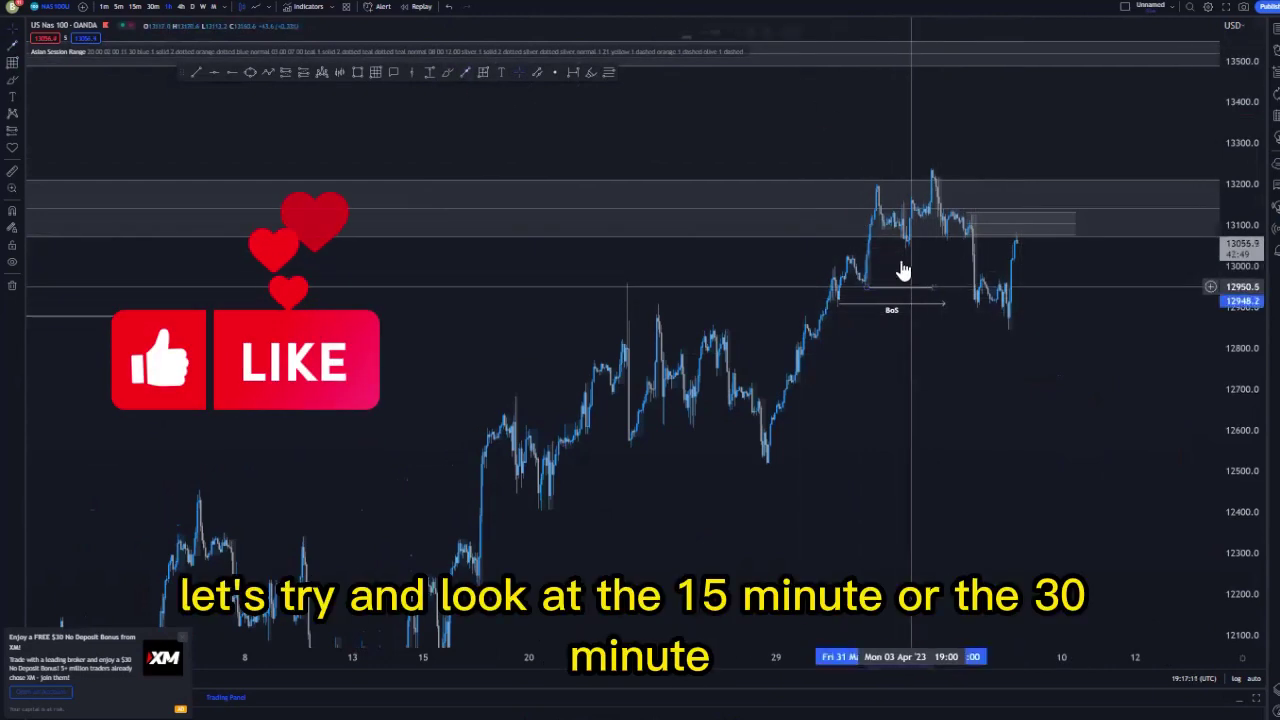
left_click(878, 311)
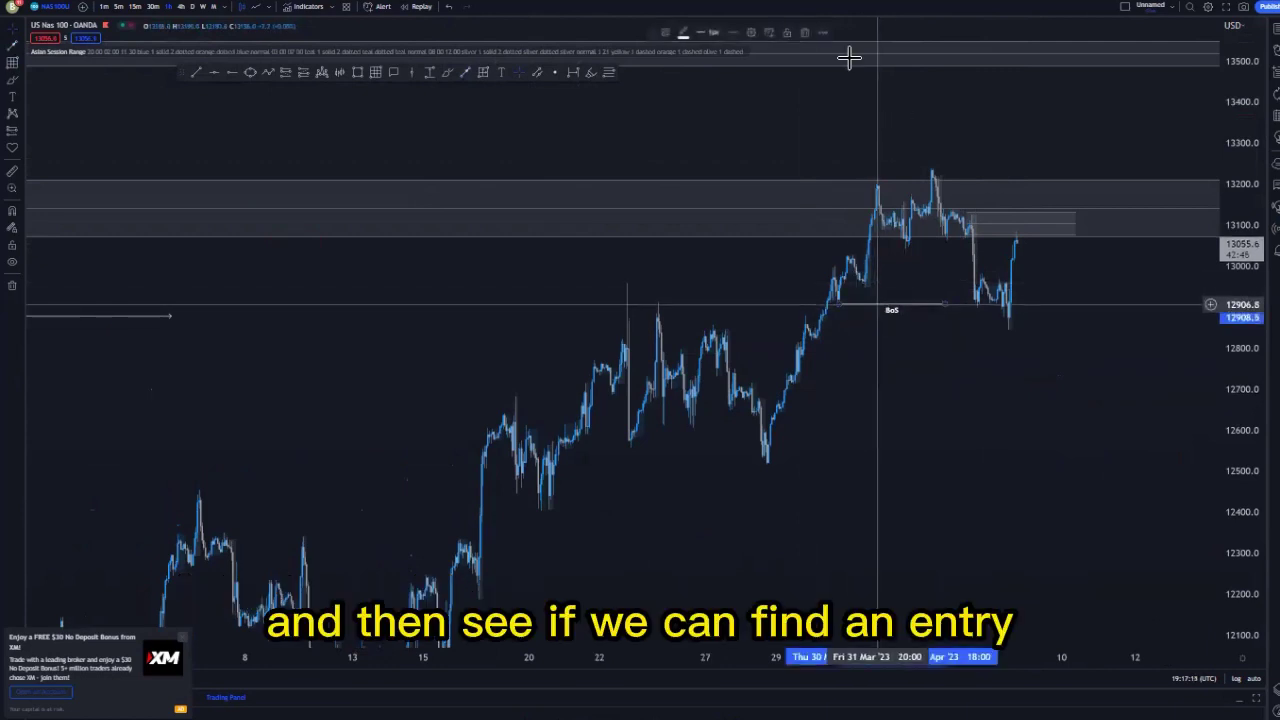
left_click(805, 32)
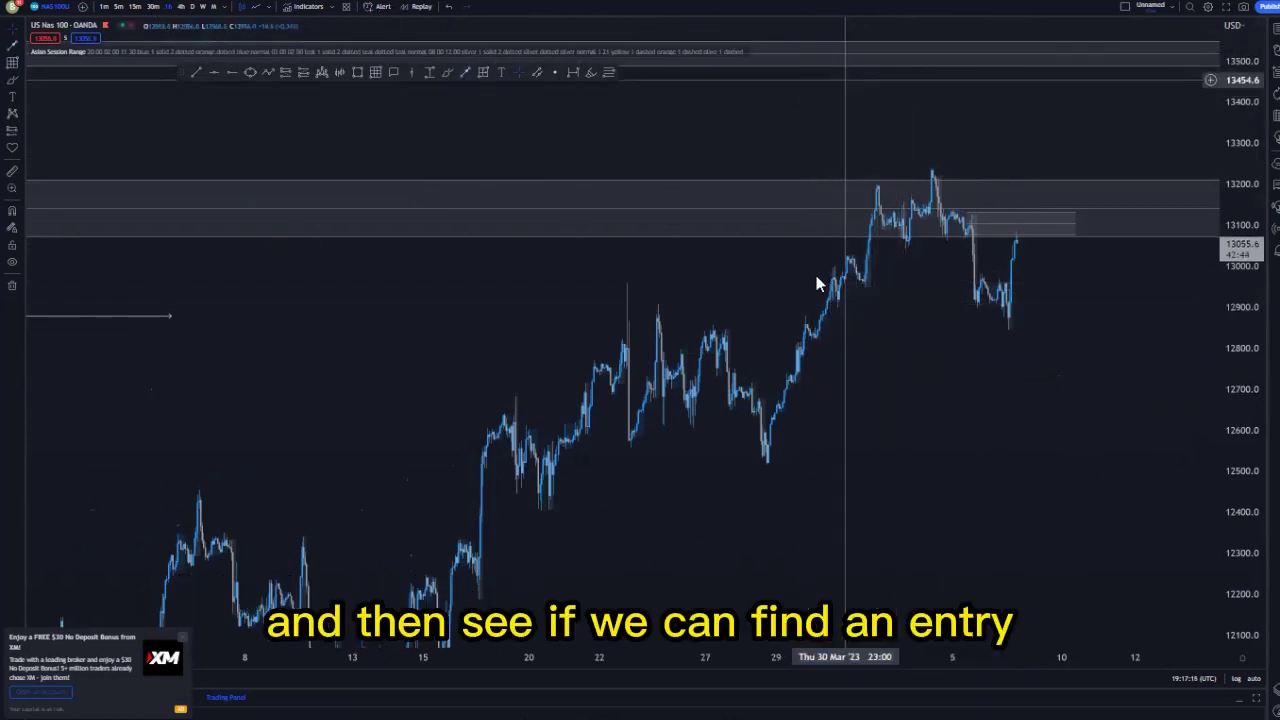
Step: Switch to the 30-minute timeframe and refine the small supply zone to start 5 Apr 2023 12:00, from 13122.0 to about 13,080
type("30")
key("Return")
left_click_drag(937, 346, 715, 378)
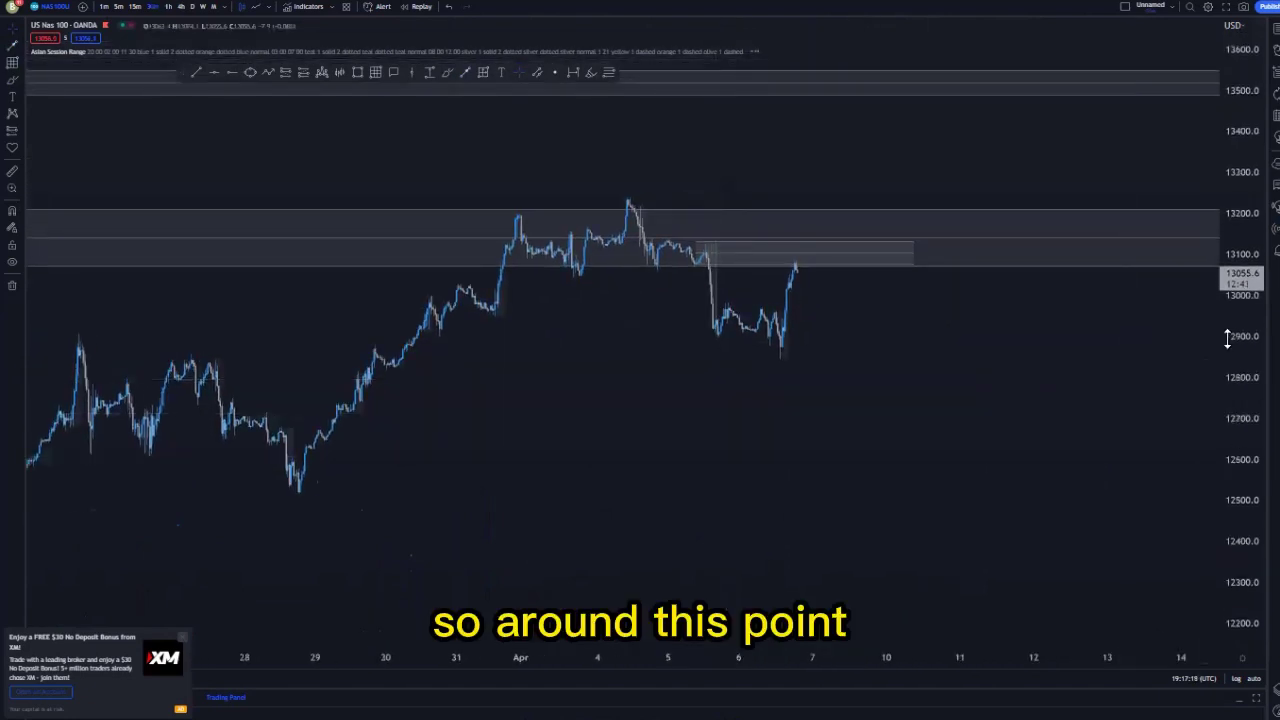
left_click_drag(1239, 438, 1237, 374)
scroll(660, 264, "up", 3)
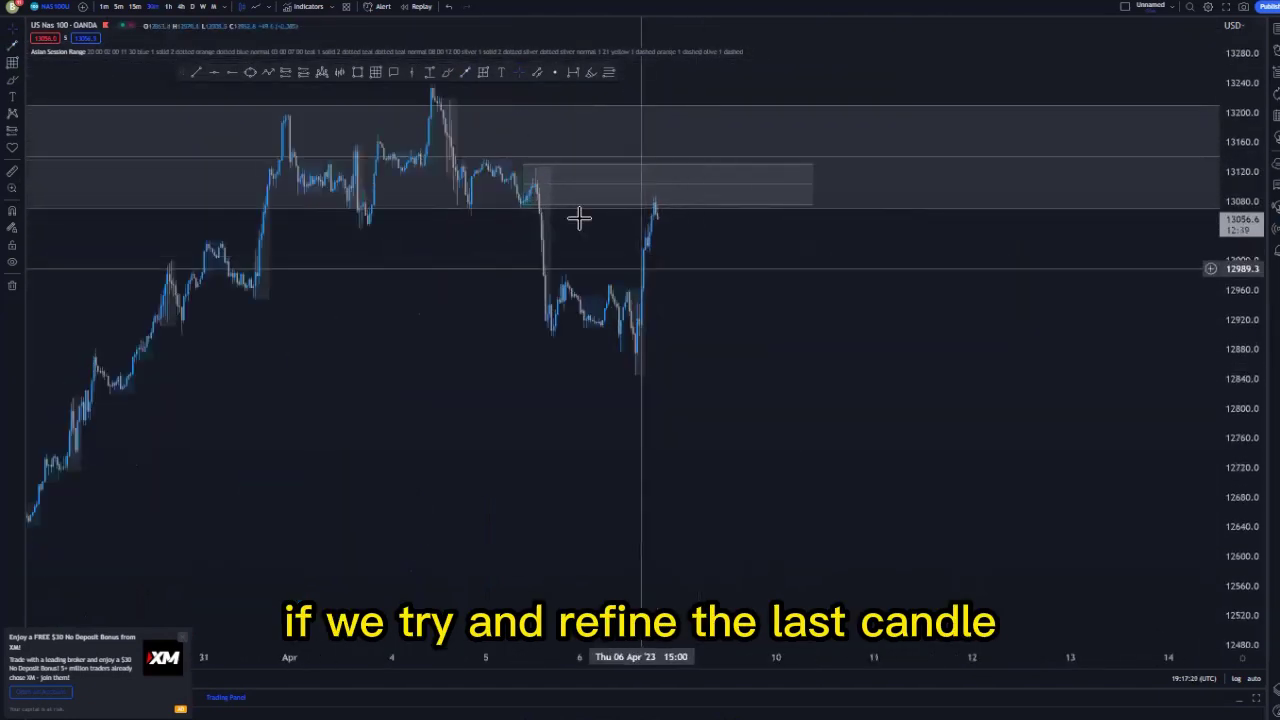
scroll(480, 384, "up", 3)
left_click_drag(477, 383, 750, 414)
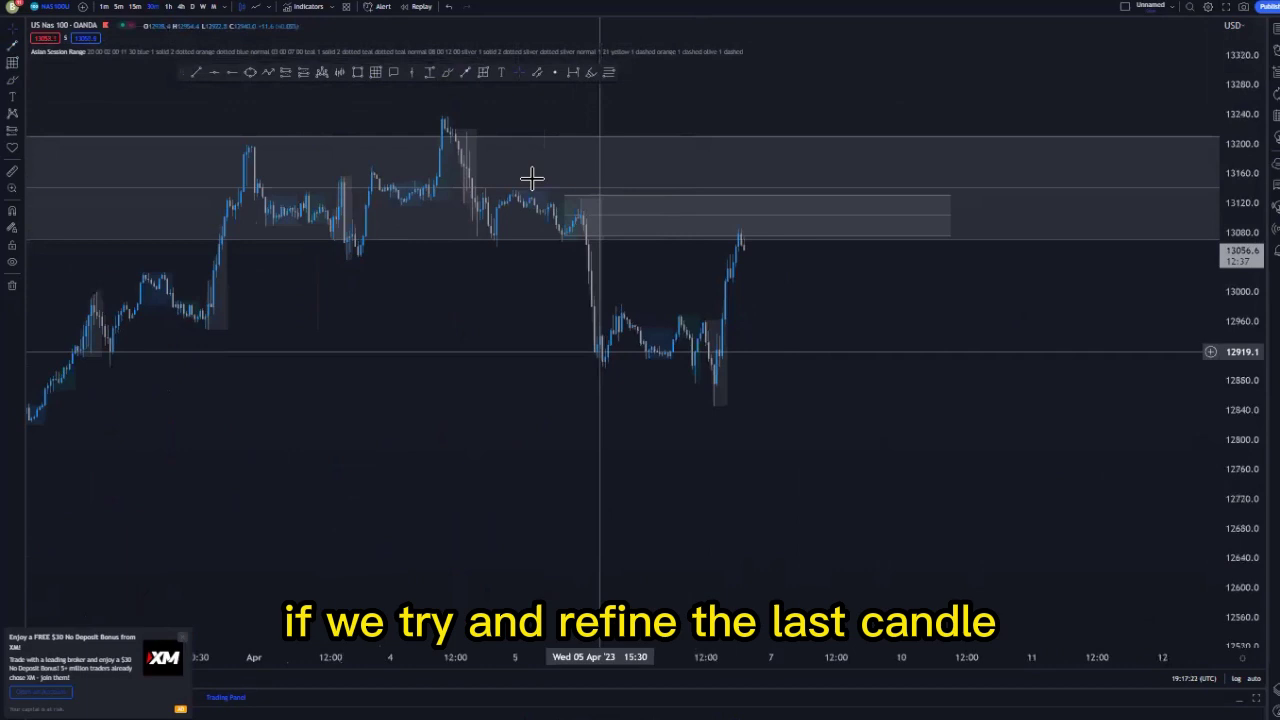
scroll(532, 178, "up", 1)
left_click(497, 197)
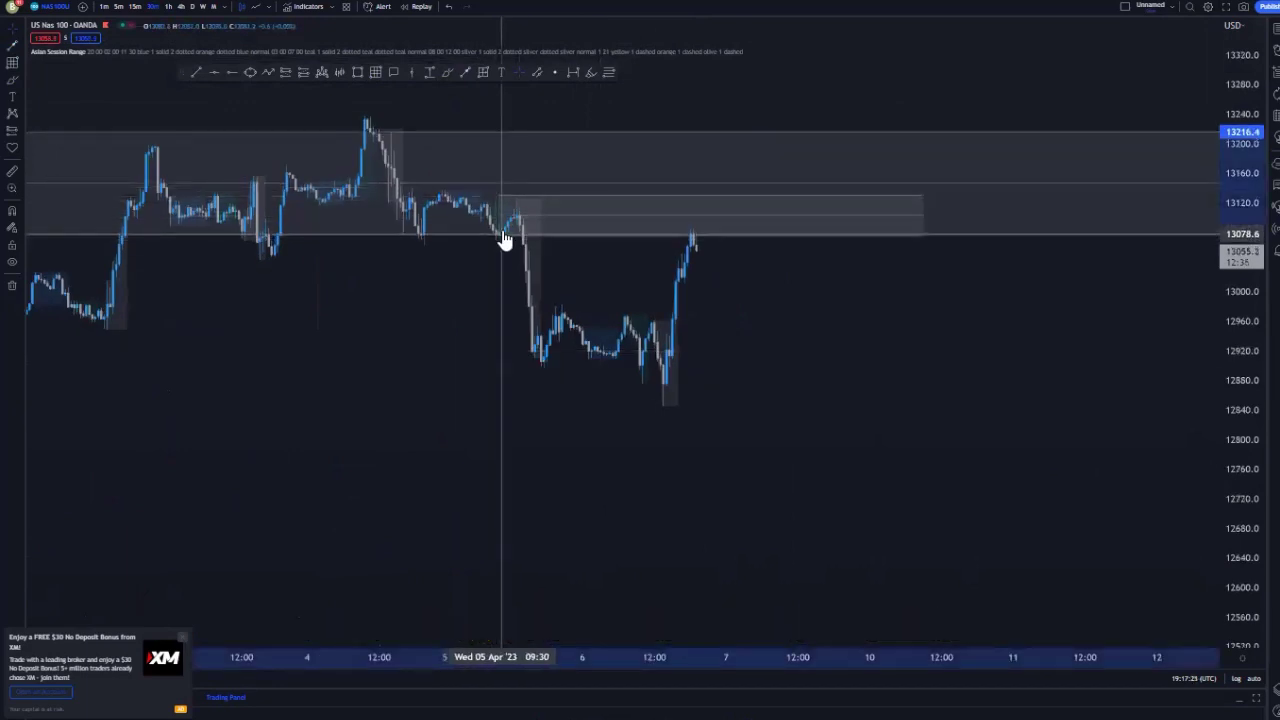
left_click_drag(497, 197, 517, 202)
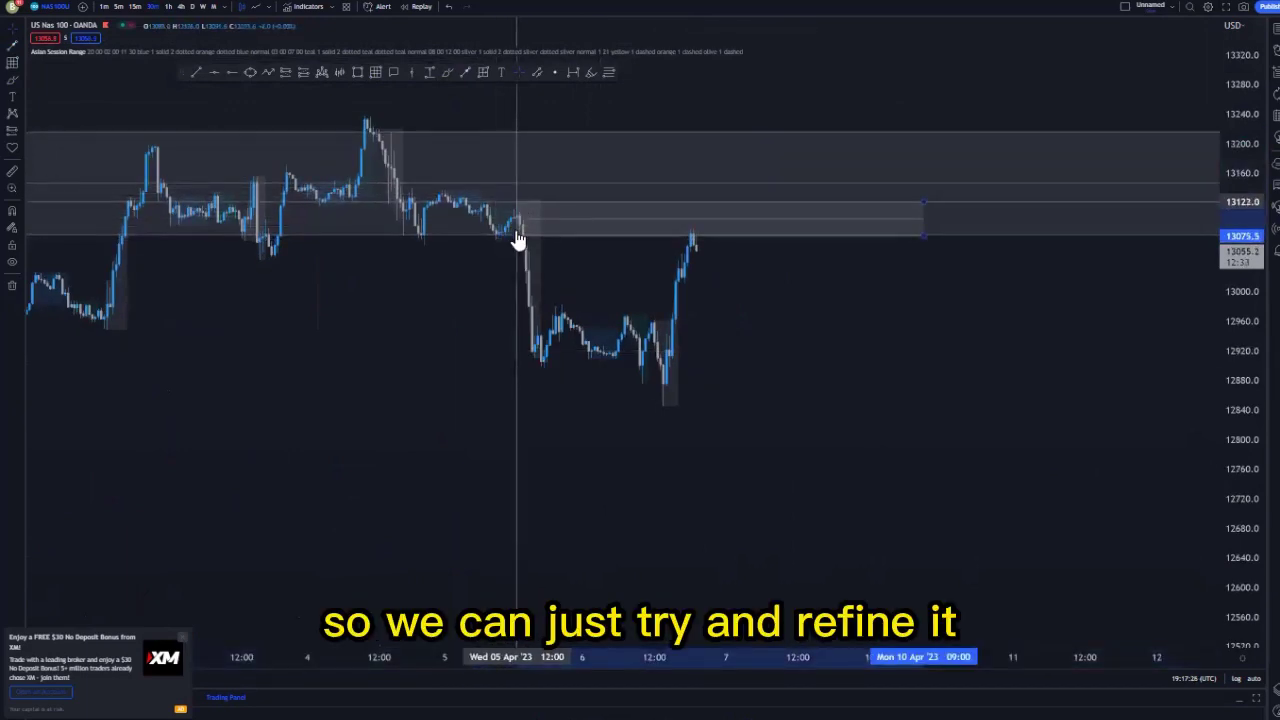
Step: Delete the large supply zone extending from August 2022 that overlaps the small 5 April zone
left_click_drag(835, 308, 665, 321)
scroll(1091, 308, "down", 5)
scroll(1091, 320, "down", 5)
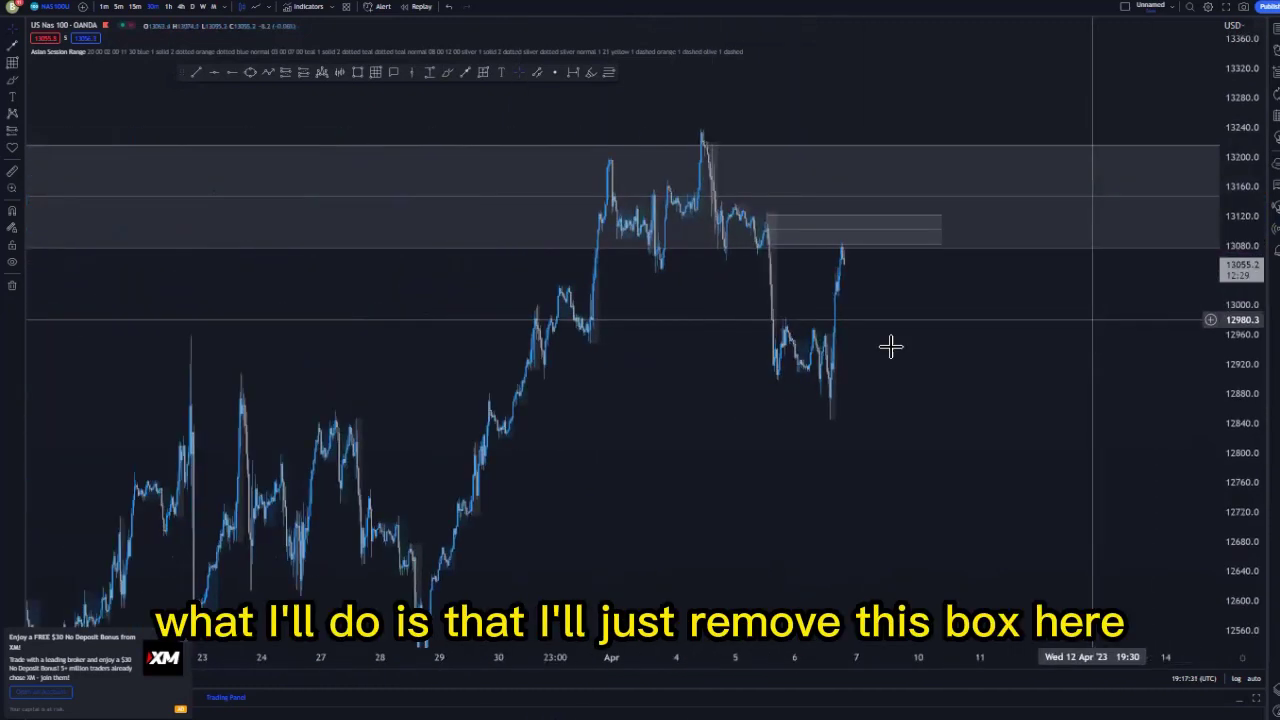
left_click_drag(770, 347, 486, 349)
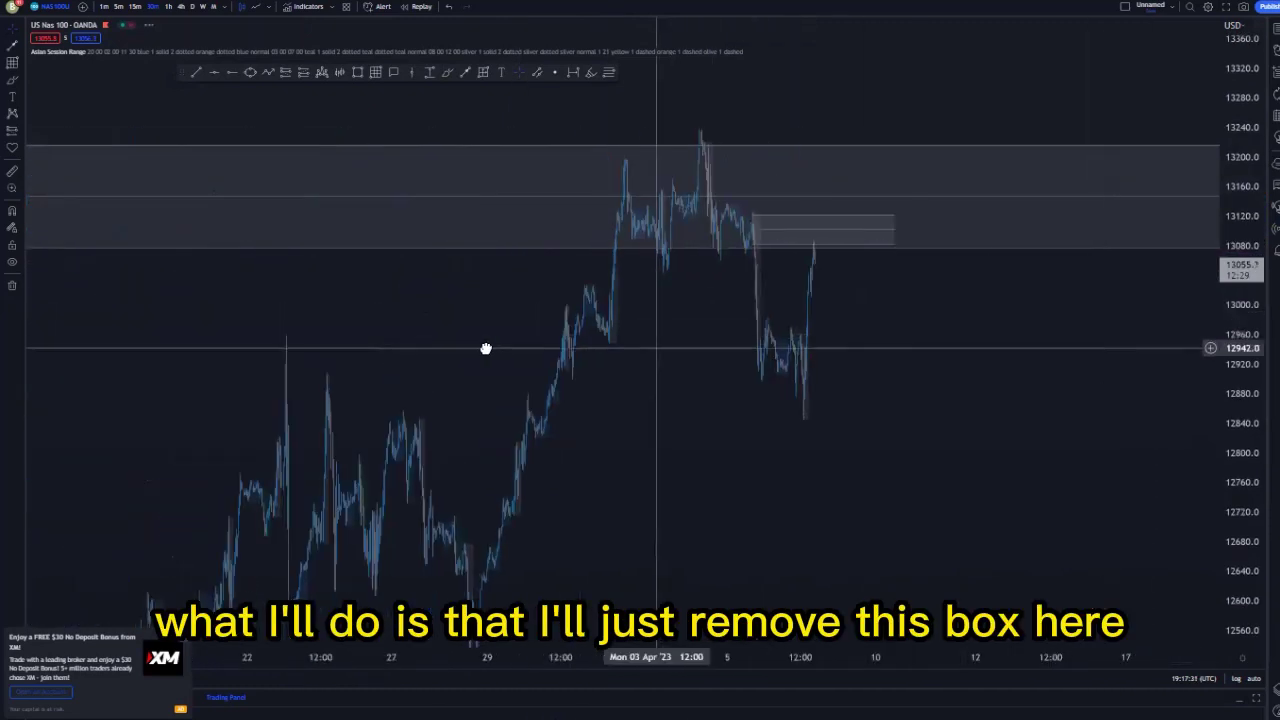
left_click(295, 155)
left_click(794, 34)
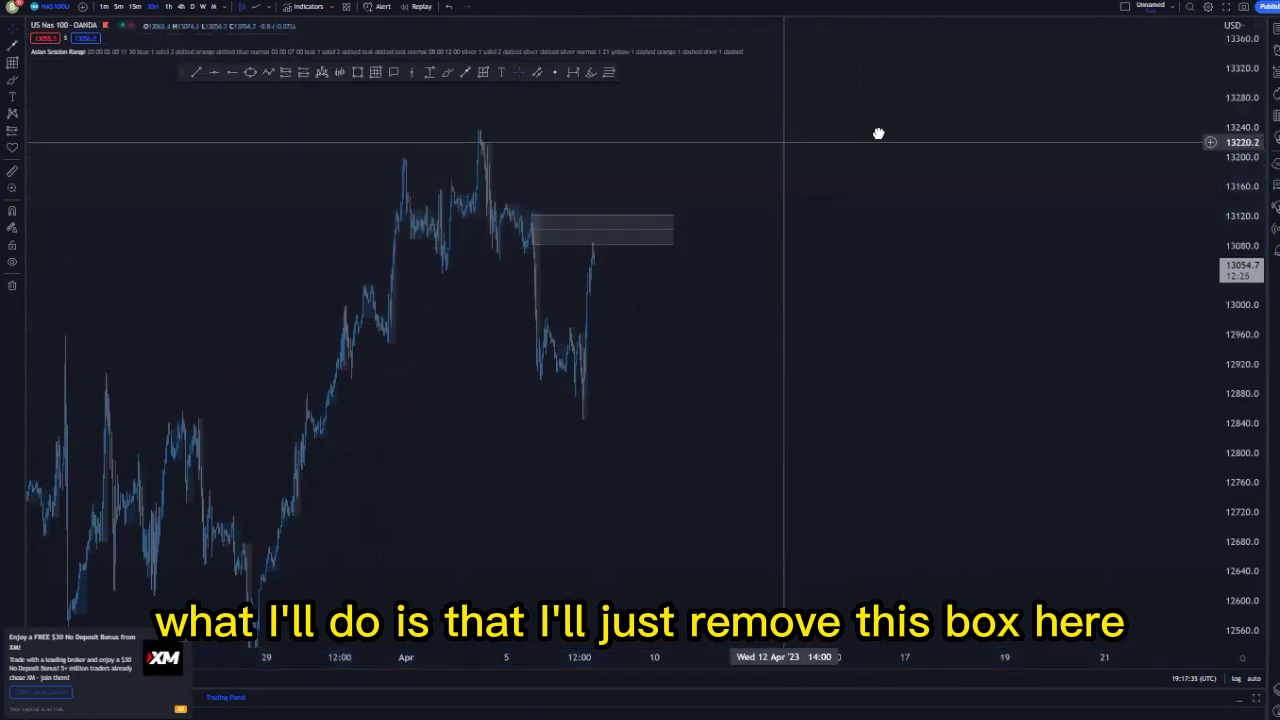
Step: Draw a short leftward arrow at 13067.1 on 5 Apr 2023, 15:00 to 23:00, and apply the IMB BOTTOM template
left_click_drag(794, 143, 933, 202)
scroll(871, 271, "up", 6)
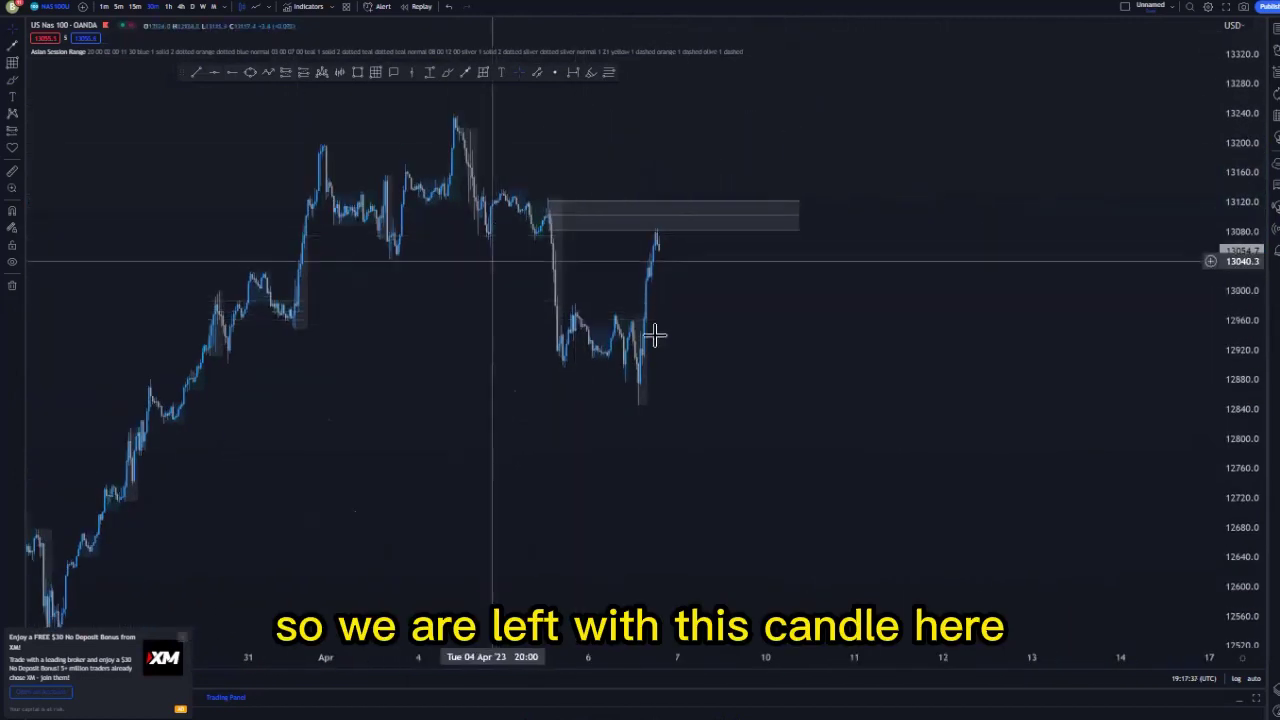
left_click_drag(758, 328, 864, 248)
scroll(903, 326, "up", 2)
left_click(465, 72)
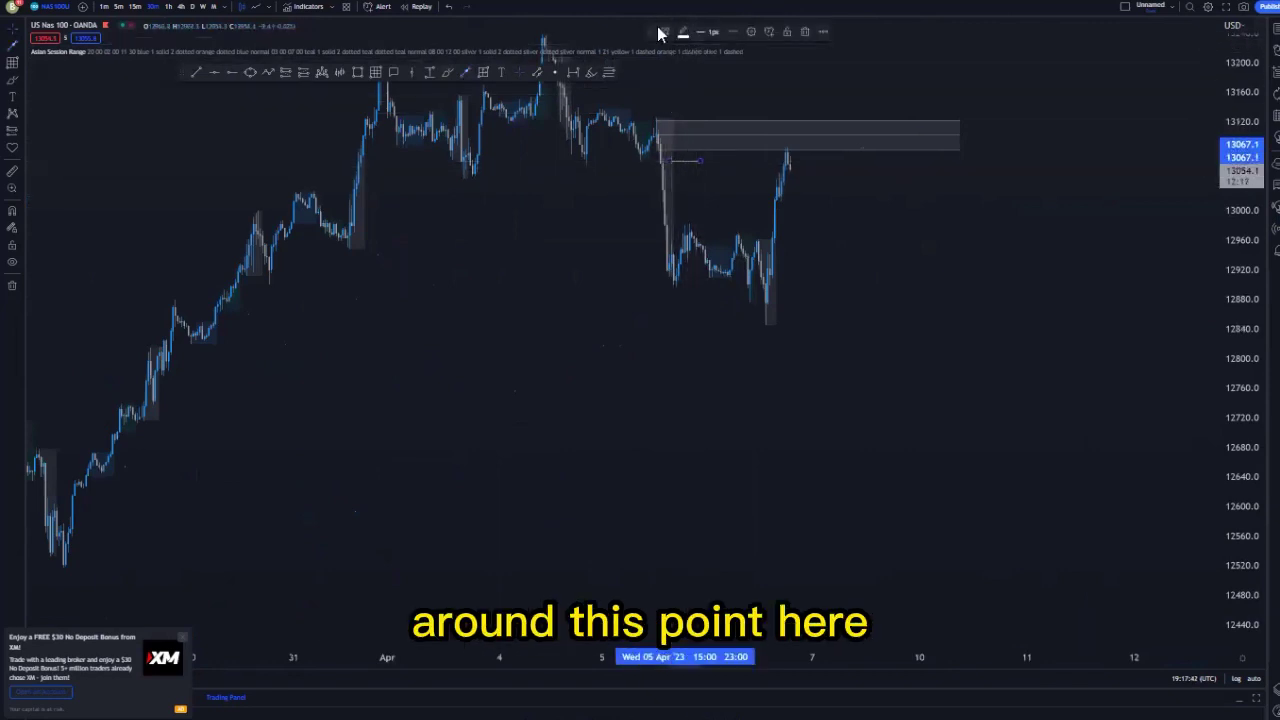
left_click(665, 31)
left_click(688, 121)
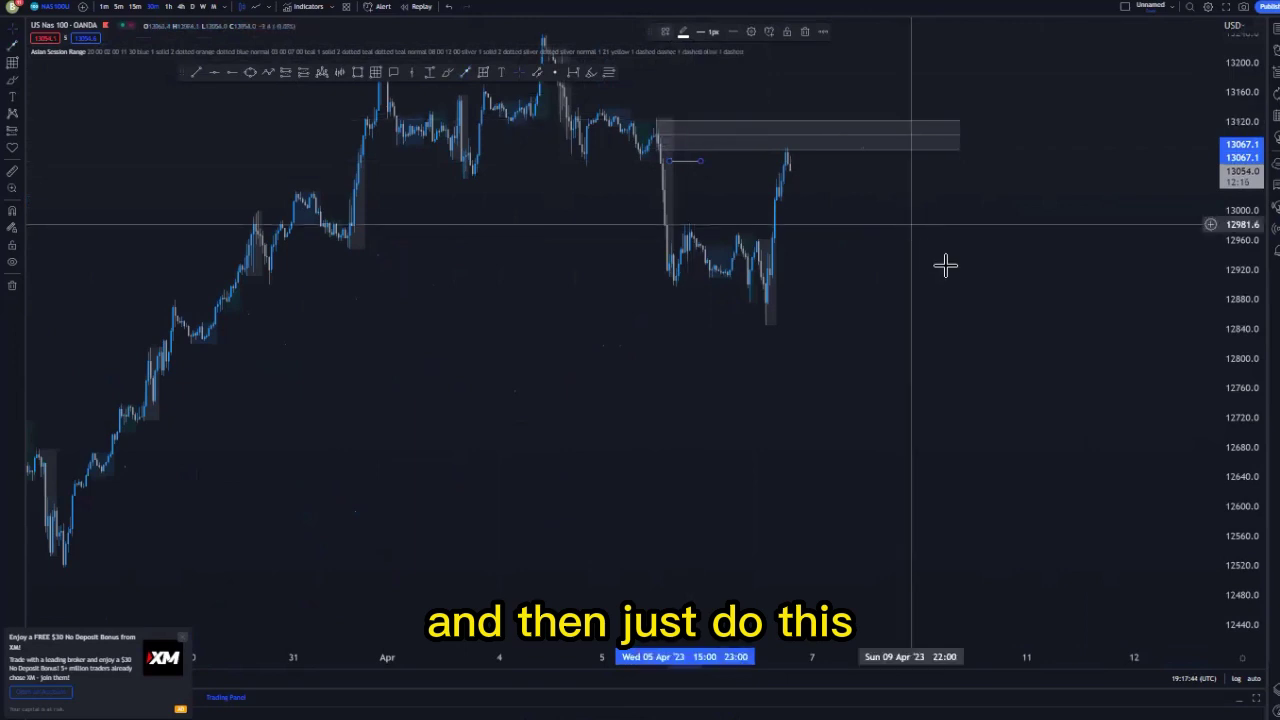
scroll(674, 303, "down", 2)
scroll(671, 297, "up", 3)
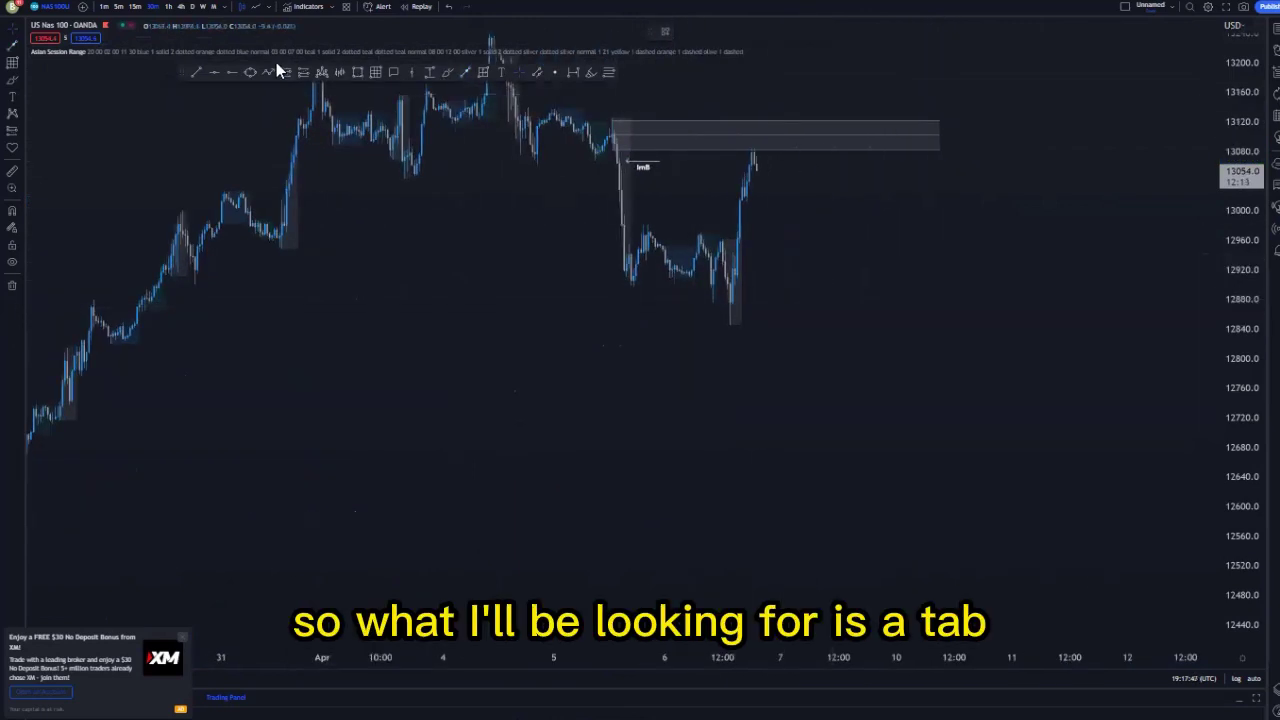
Step: Place a short position on 6 Apr 2023 with entry at 13102.8 inside the supply zone, stop at 13150.0 and target at 12989.4
left_click(287, 71)
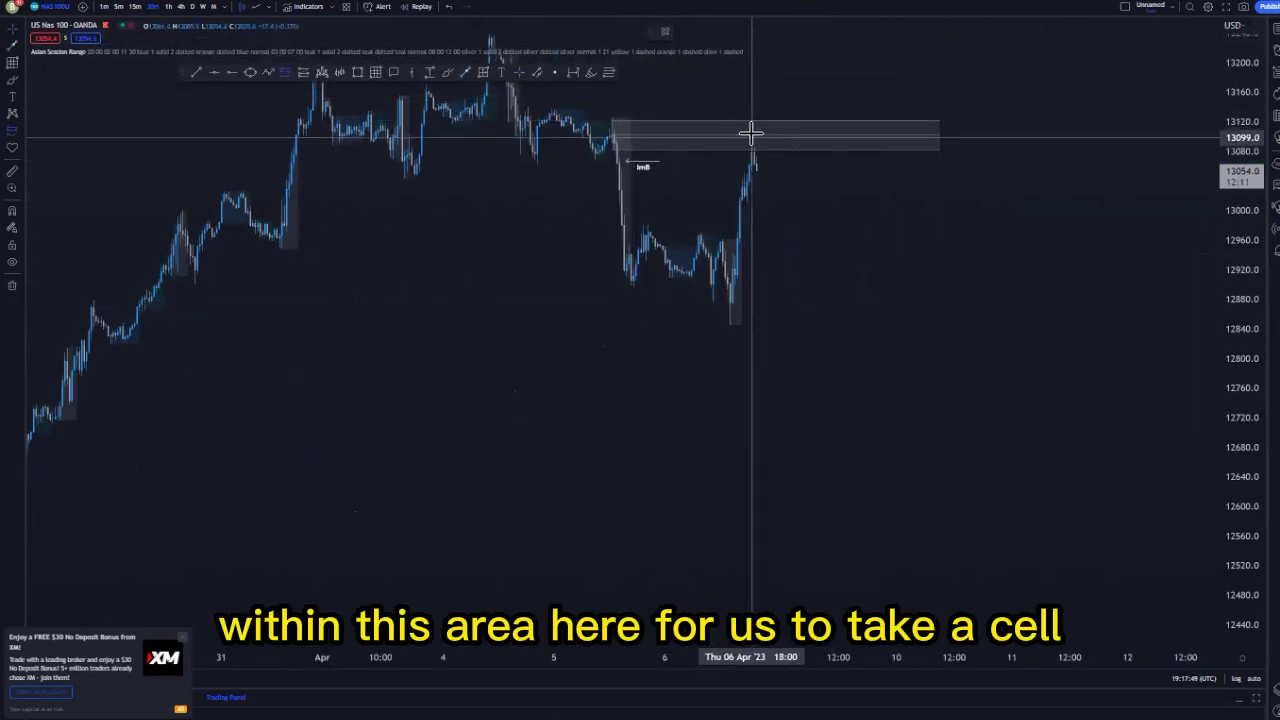
left_click(752, 134)
left_click_drag(722, 94, 711, 137)
left_click_drag(744, 95, 748, 143)
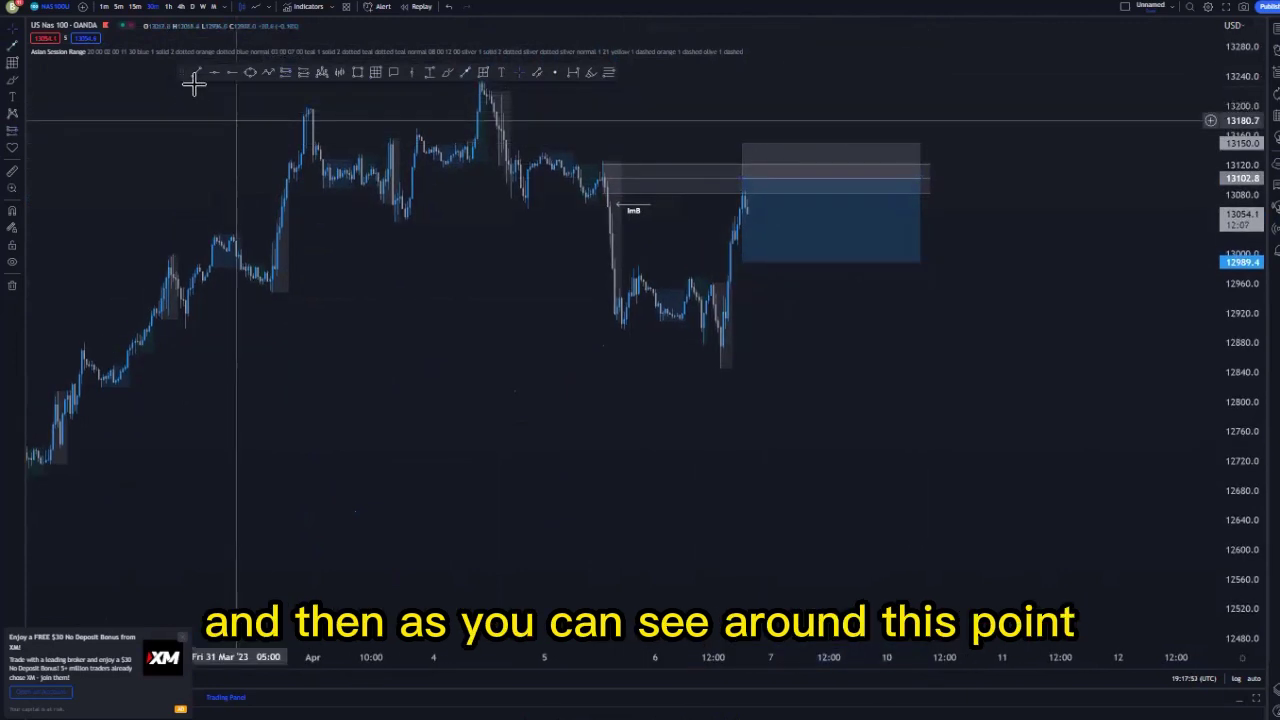
Step: Draw a horizontal line at 13146.2 above the 4 to 5 Apr 2023 highs and apply the liquidity top template
left_click(606, 148)
left_click(665, 32)
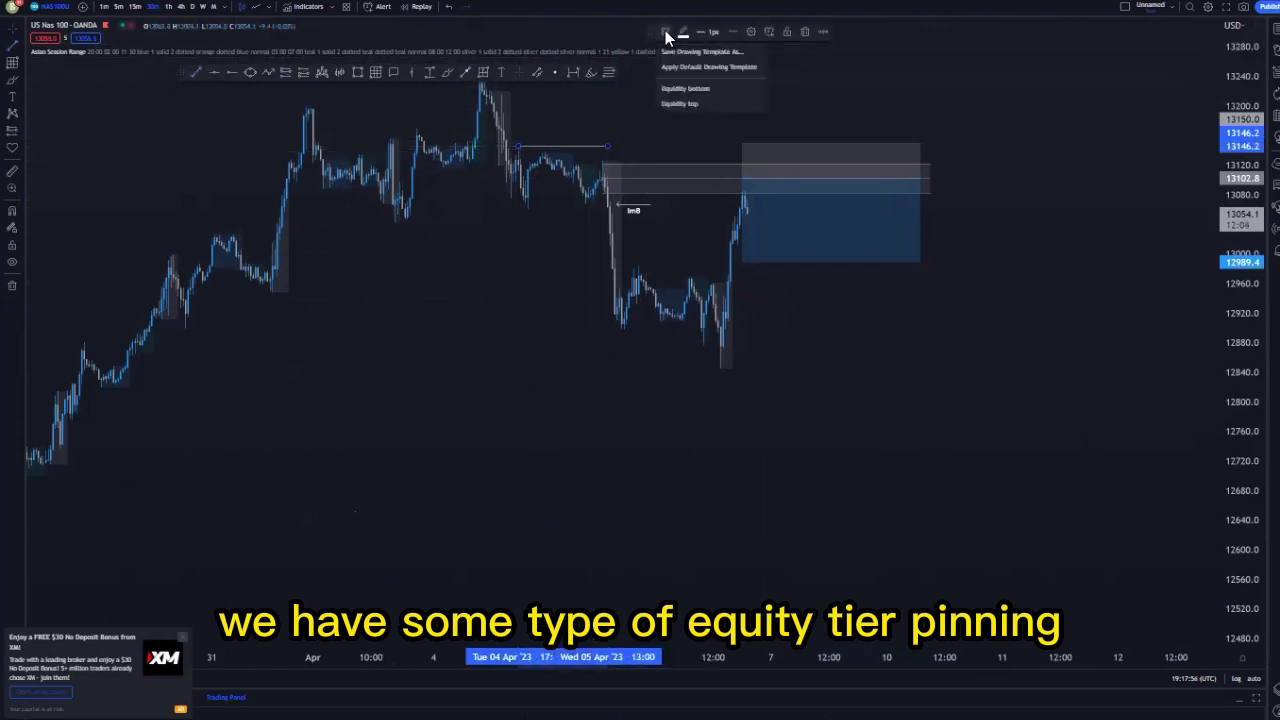
left_click(676, 103)
left_click_drag(635, 114, 620, 160)
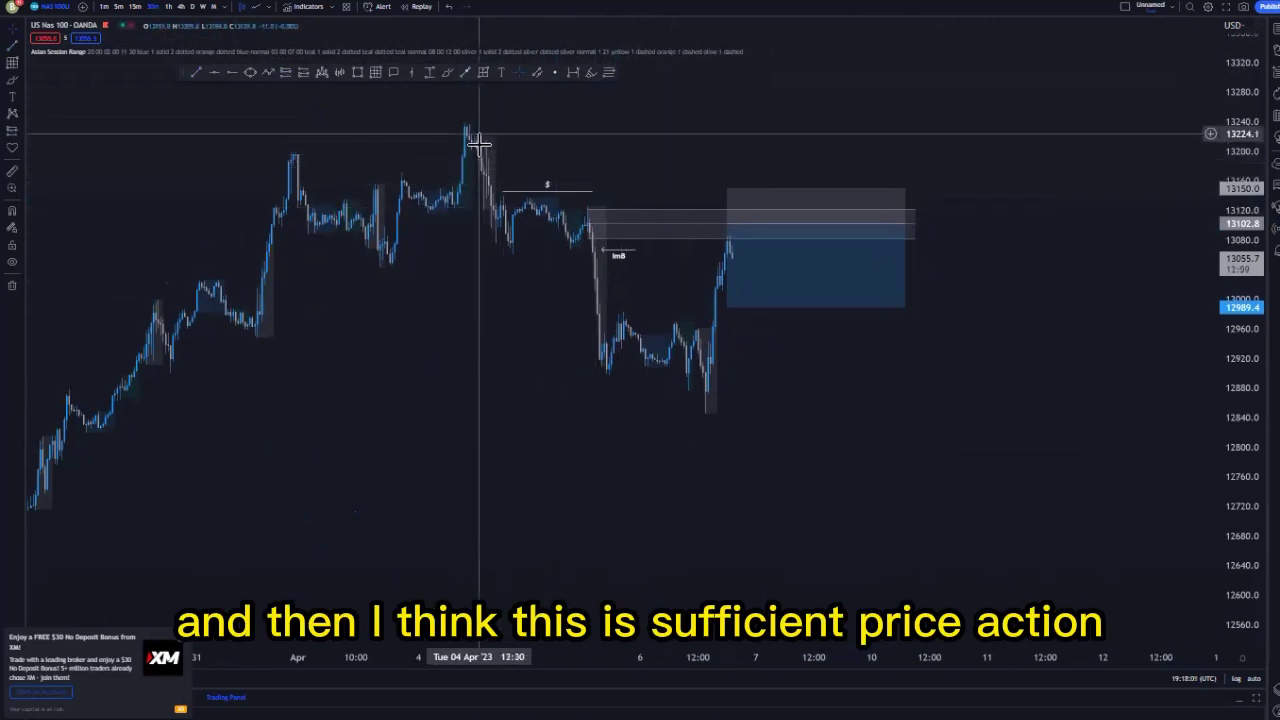
Step: Draw a downward arrow from the supply zone at about 13,100 on 6 Apr 2023 to about 12,760
mouse_move(480, 115)
left_mouse_down()
mouse_move(503, 230)
mouse_move(488, 114)
left_mouse_up()
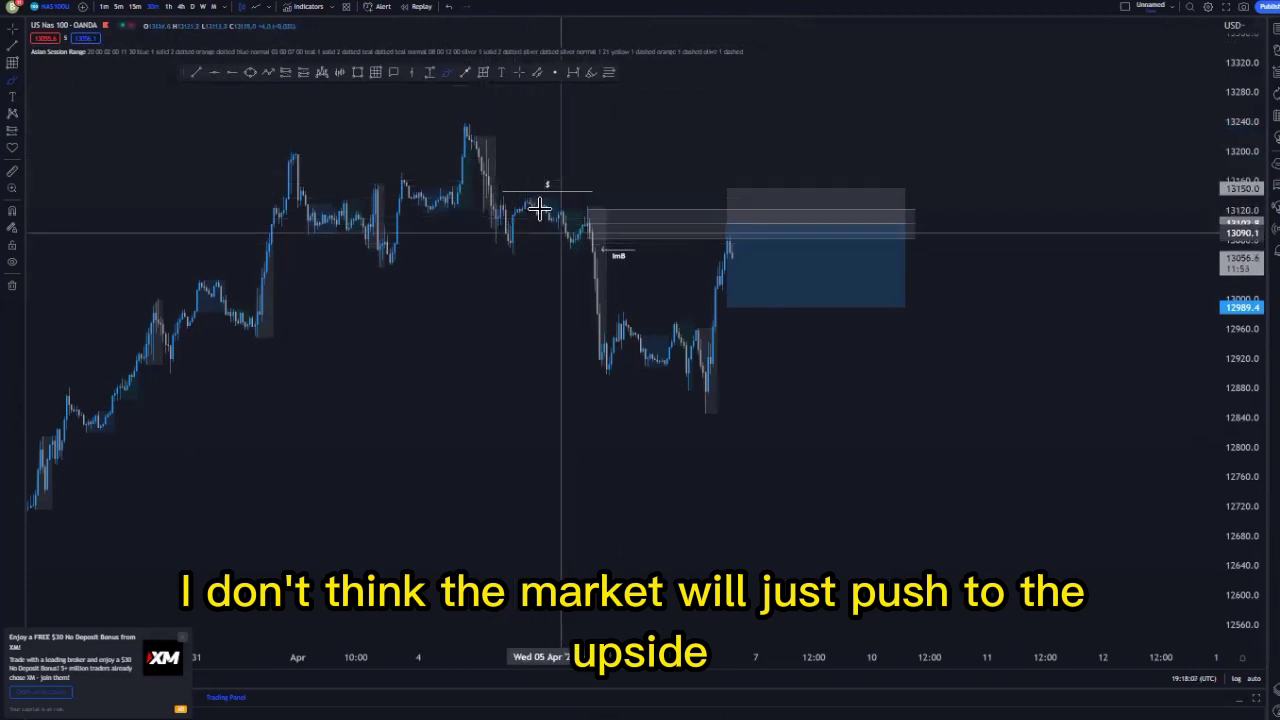
left_click(523, 71)
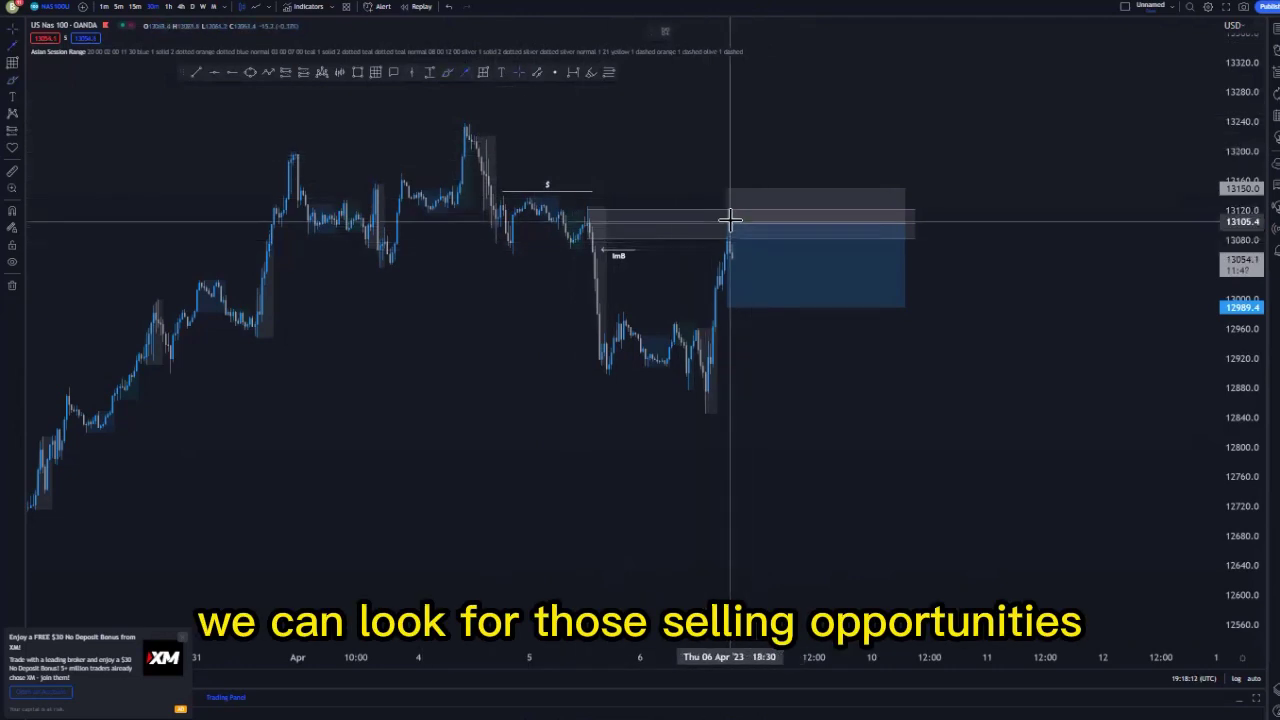
left_click(734, 227)
double_click(783, 474)
Step: Draw a thin target zone from the 28 Mar 2023 18:00 low at 12524.8 up to about 12,550, extended to late 11 April
left_click_drag(922, 445, 995, 312)
scroll(520, 474, "down", 1)
left_click_drag(495, 474, 696, 451)
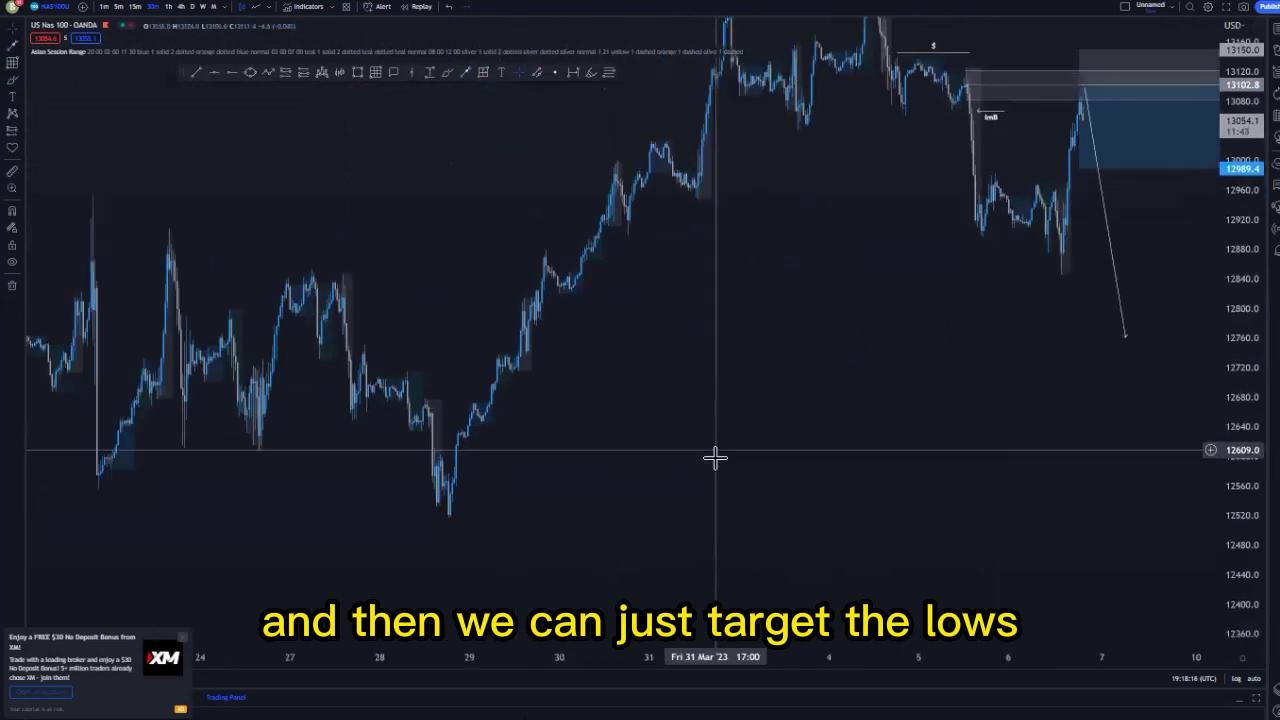
scroll(580, 469, "up", 2)
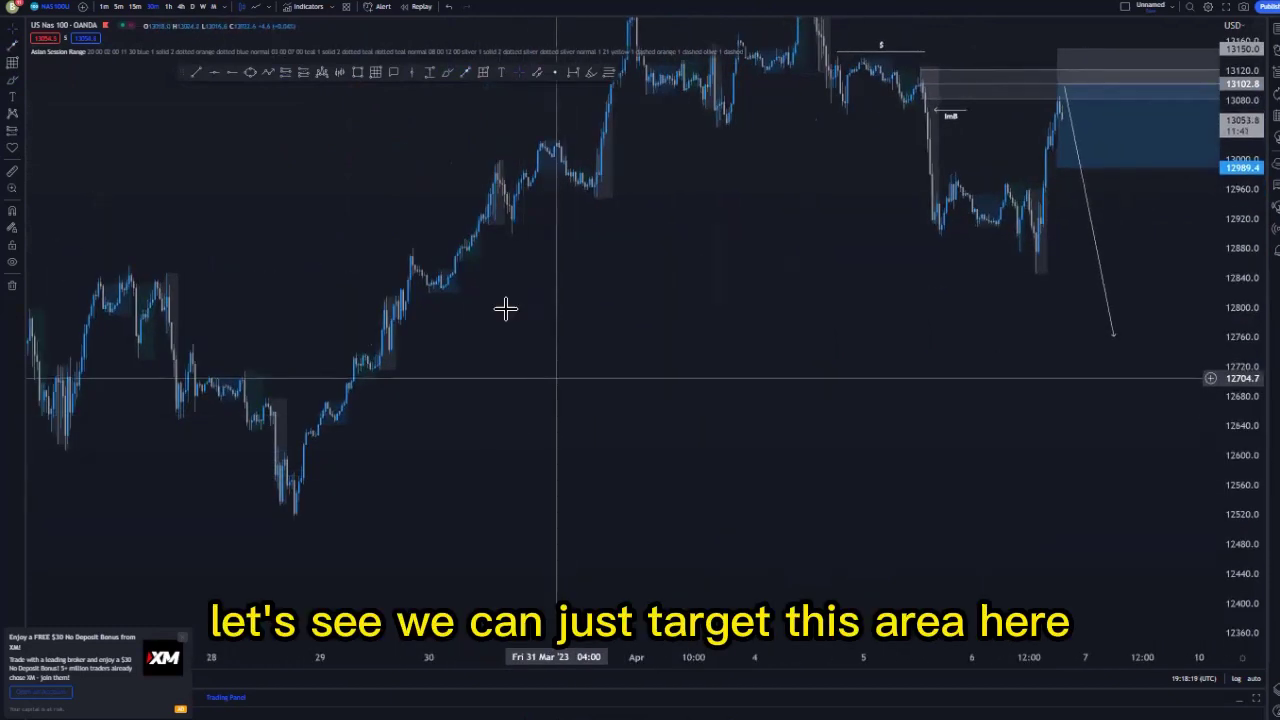
left_click(295, 511)
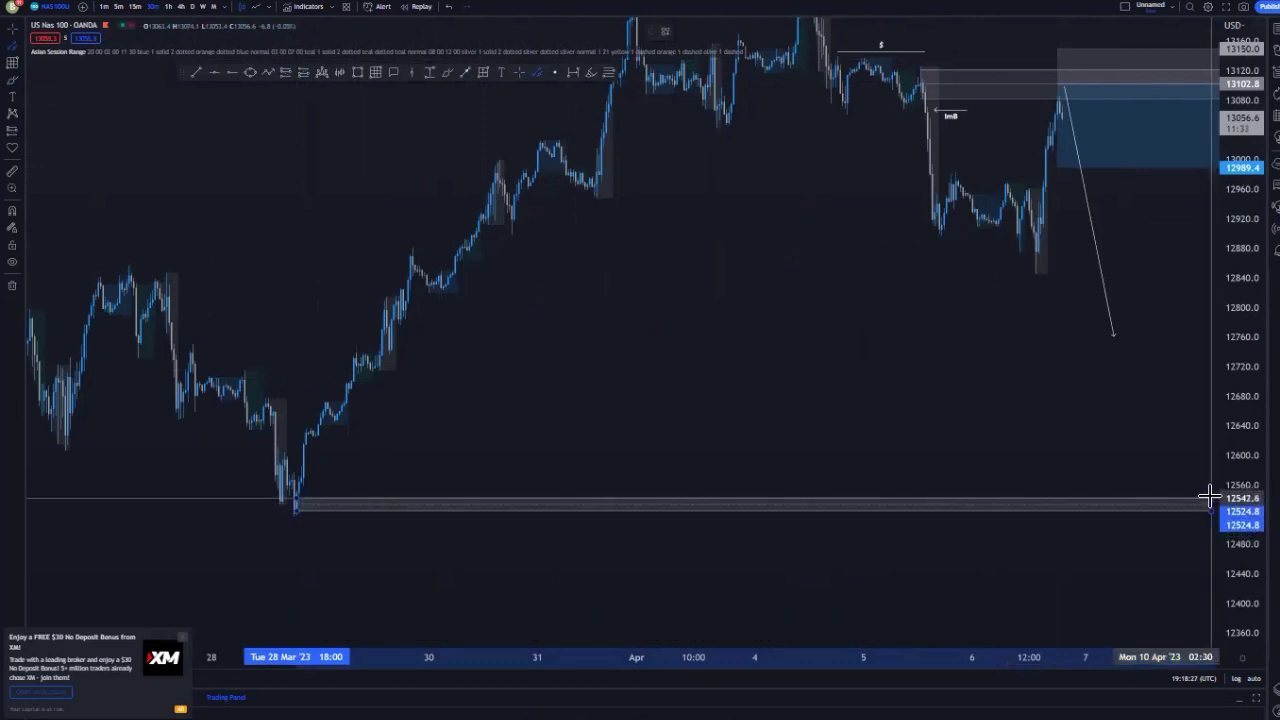
left_click_drag(1003, 420, 580, 425)
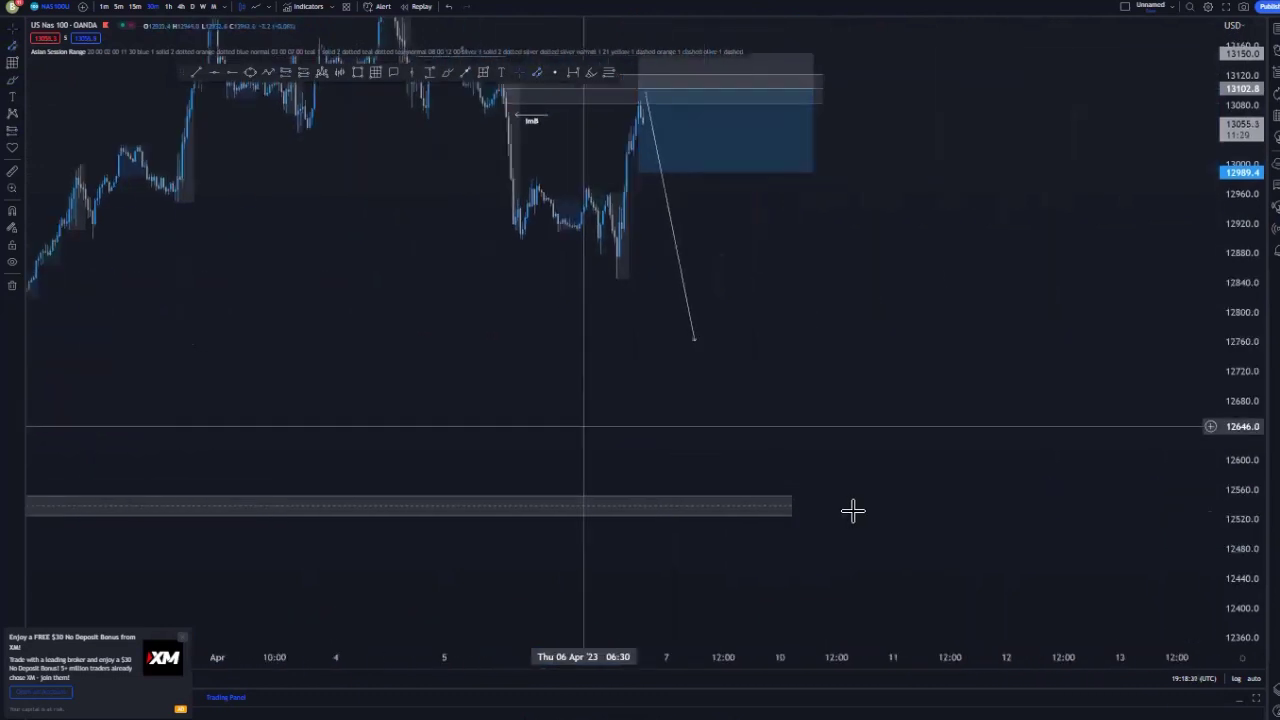
left_click_drag(784, 515, 984, 507)
Step: Set the short position's target to 12552.8 at the lower zone's upper edge and its stop to 13133.5
left_click_drag(815, 319, 854, 392)
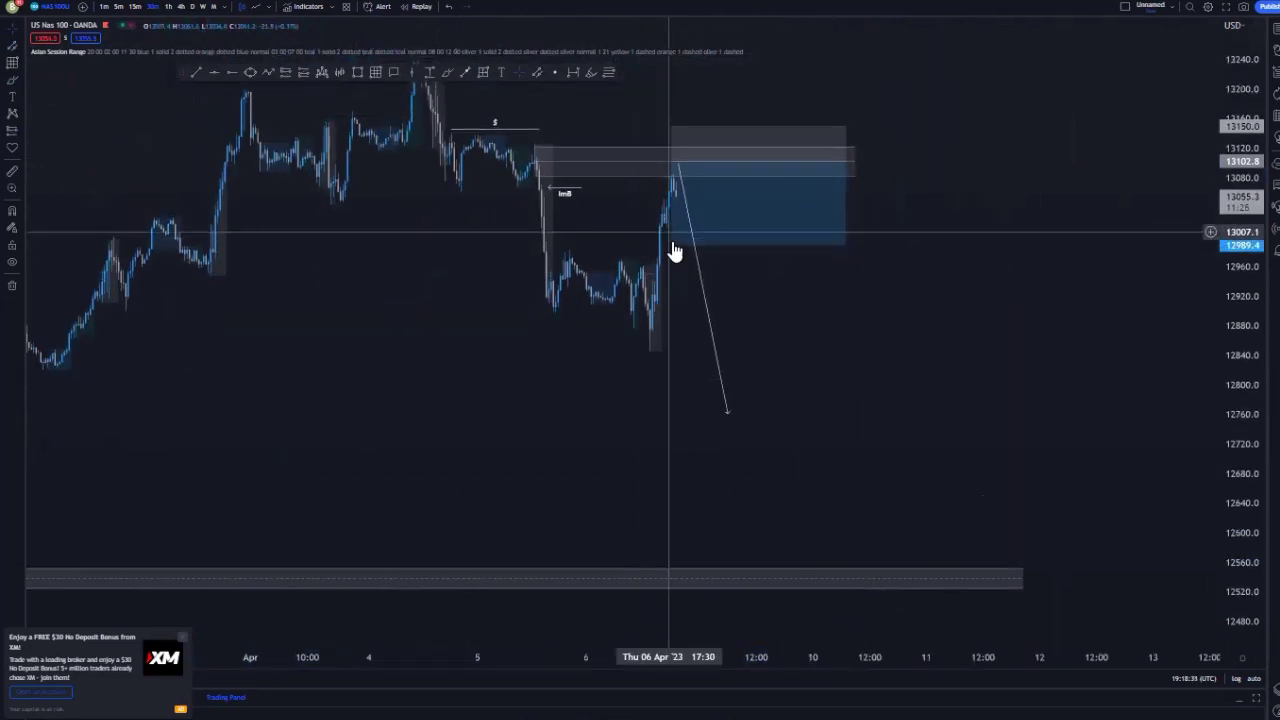
left_click_drag(671, 243, 698, 566)
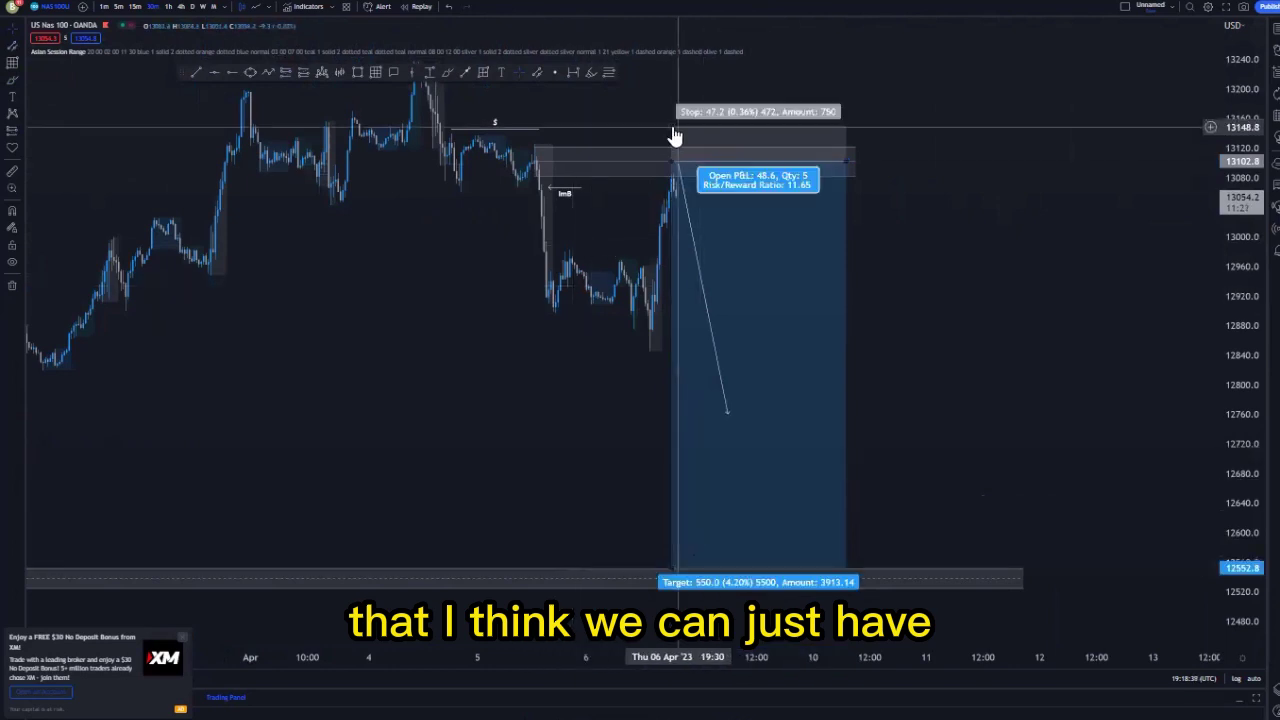
left_click_drag(672, 126, 672, 138)
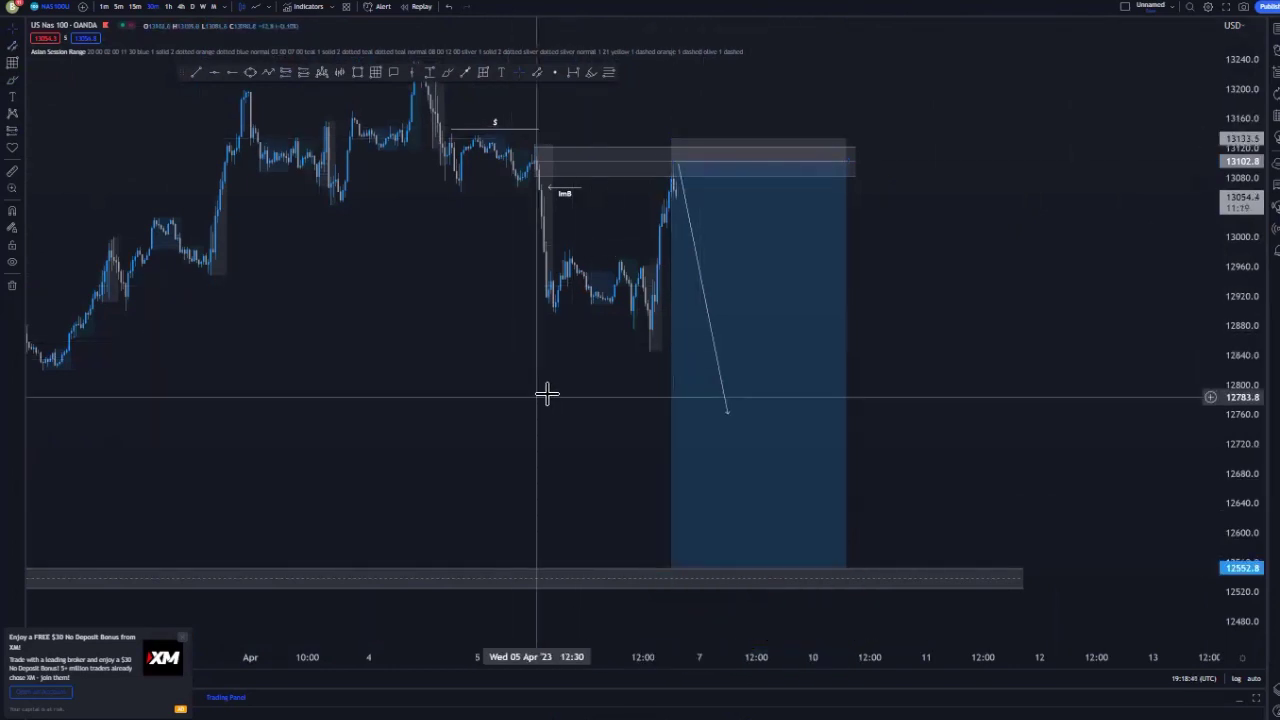
Step: Narrow the 5 April supply zone by raising its lower edge to about 13,090
scroll(546, 391, "down", 3)
scroll(546, 391, "up", 3)
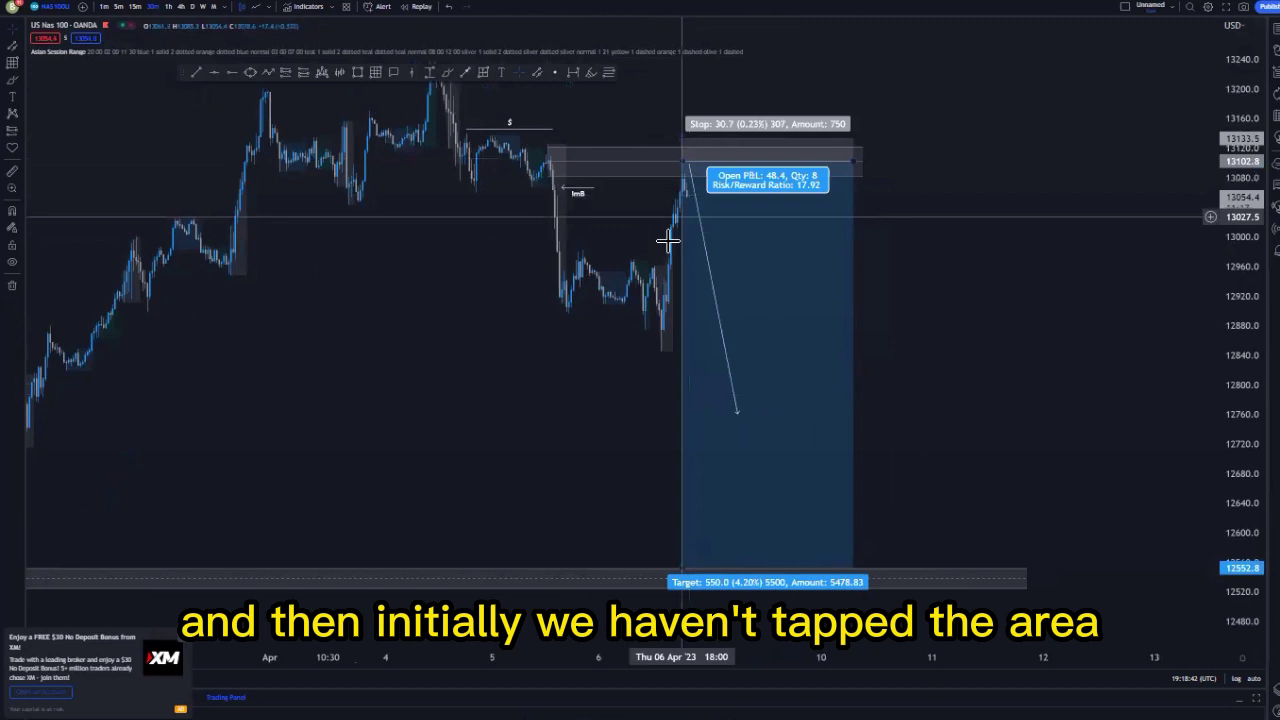
scroll(389, 177, "up", 2)
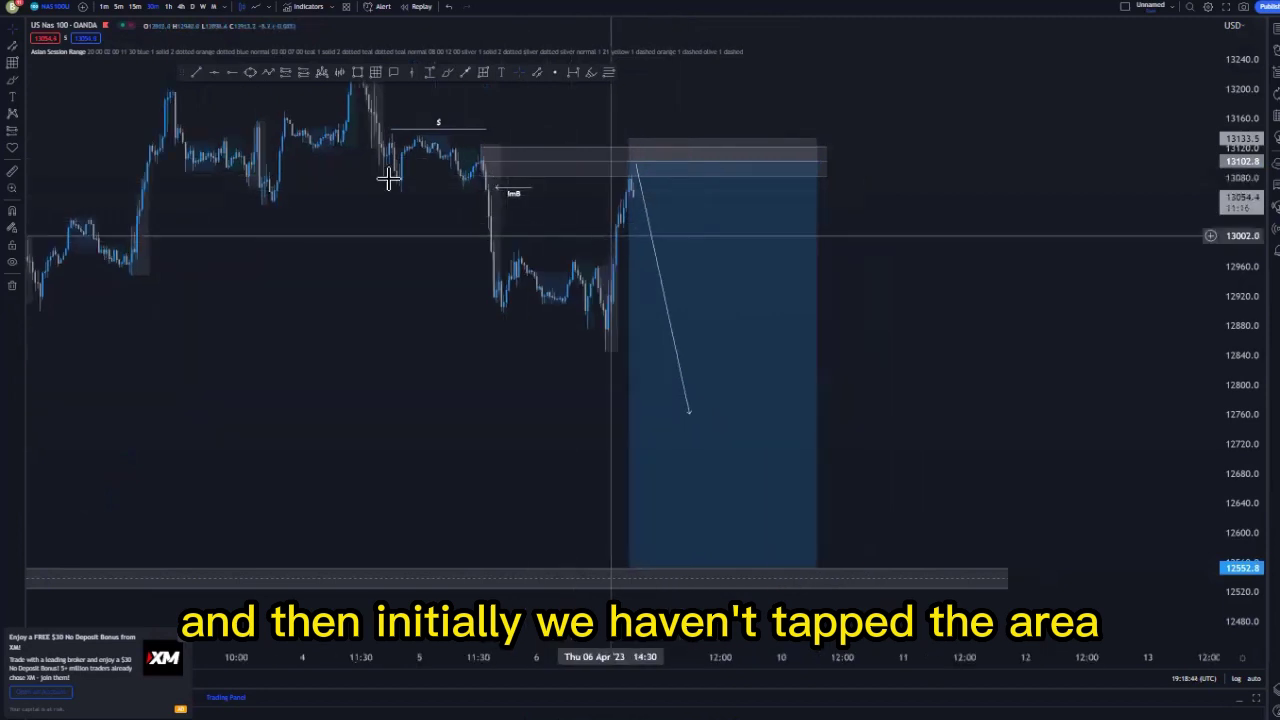
left_click(482, 147)
left_click(436, 207)
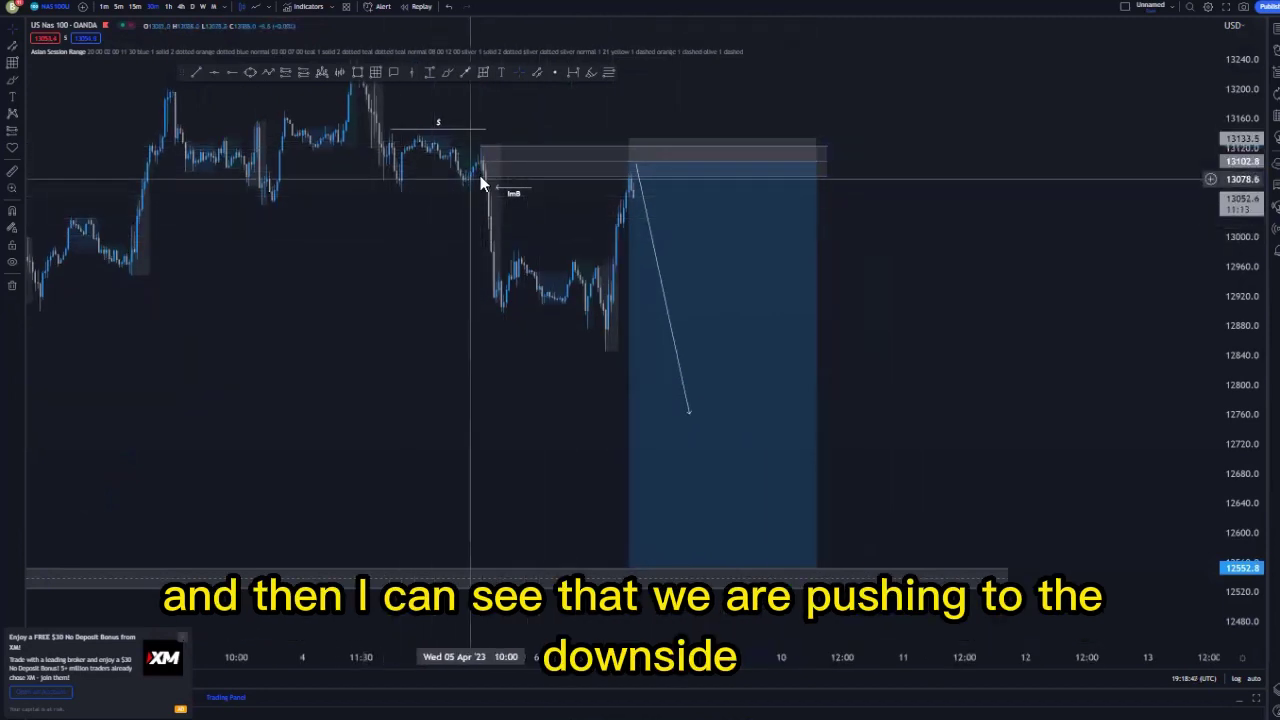
left_click_drag(481, 176, 481, 146)
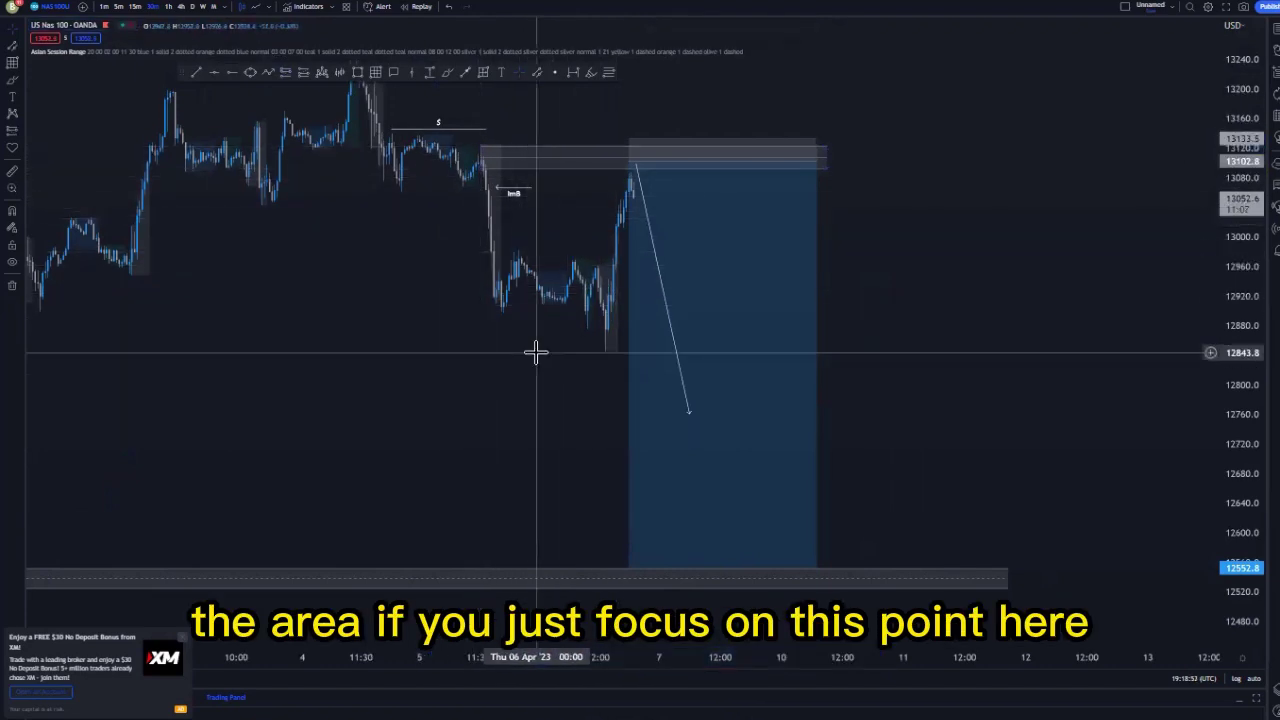
scroll(536, 351, "down", 2)
scroll(536, 351, "down", 4)
left_click_drag(1212, 224, 1240, 340)
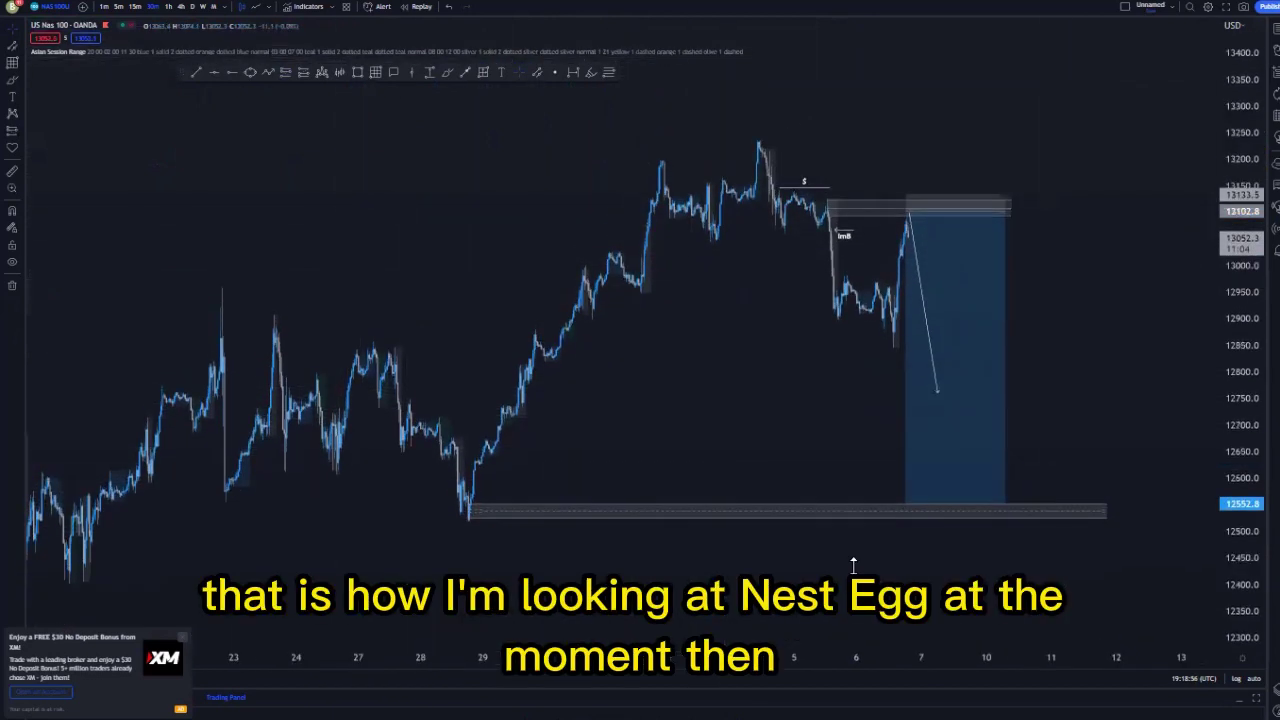